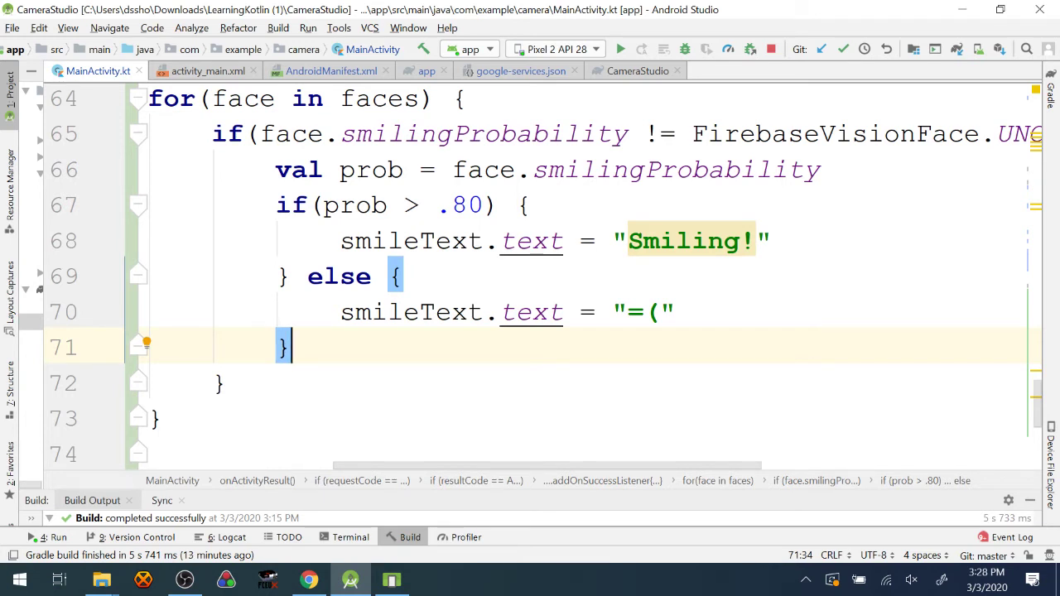
key(Down)
key(Down)
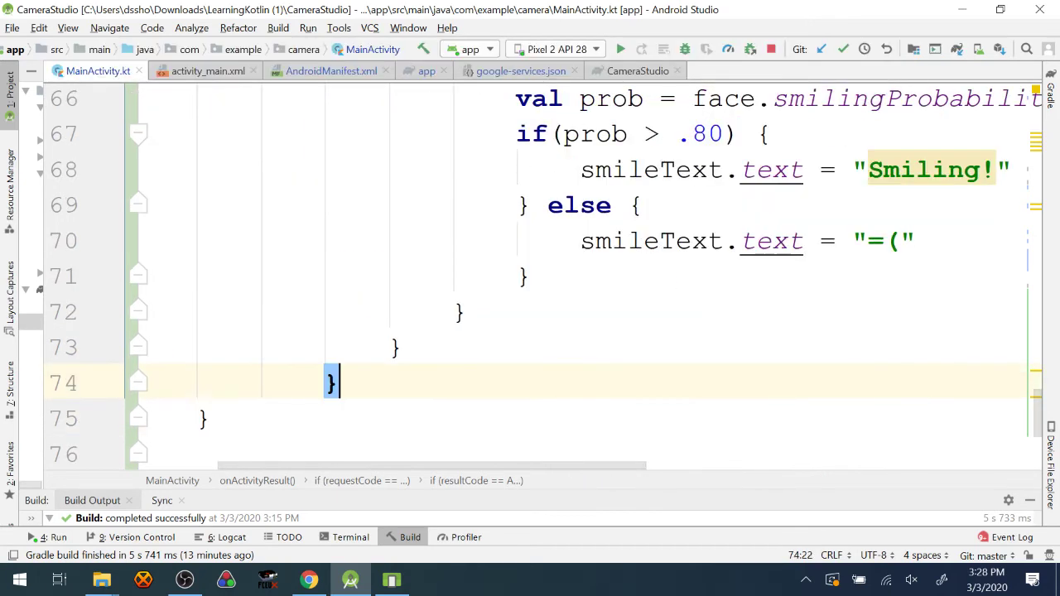
click(710, 62)
key(Down)
key(Down)
key(Down)
key(Down)
key(Down)
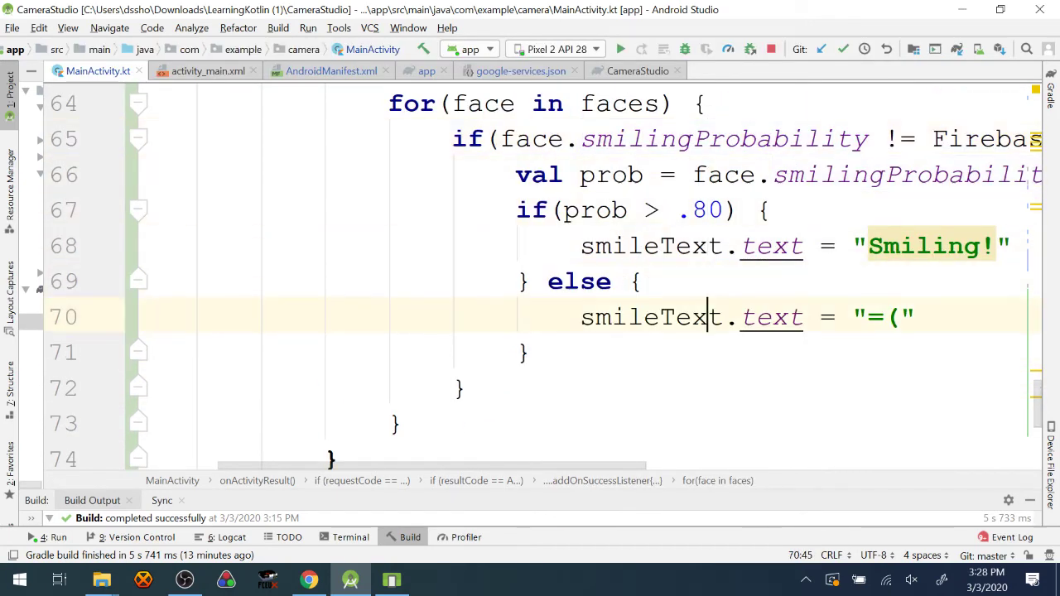
key(Down)
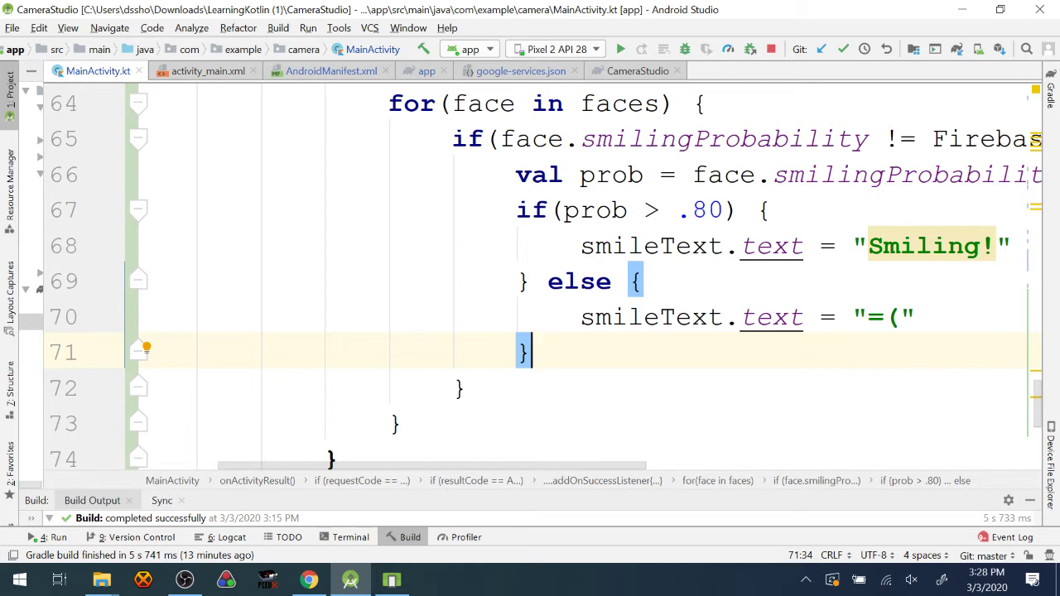
Open the AVD Manager and edit the Pixel 2 API 28 virtual device with its advanced settings shown.
click(596, 50)
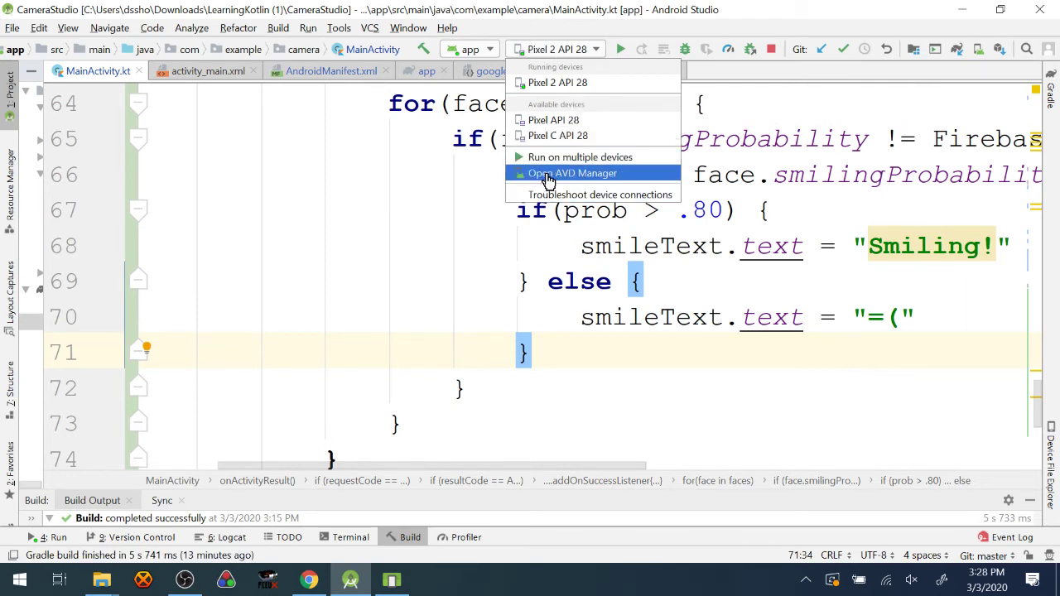
click(547, 173)
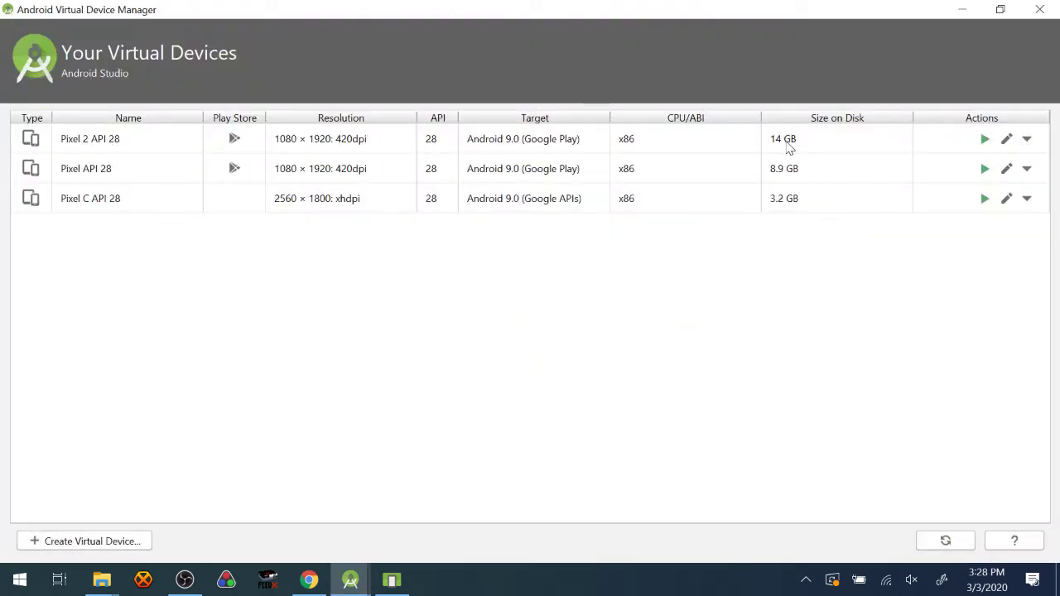
click(105, 144)
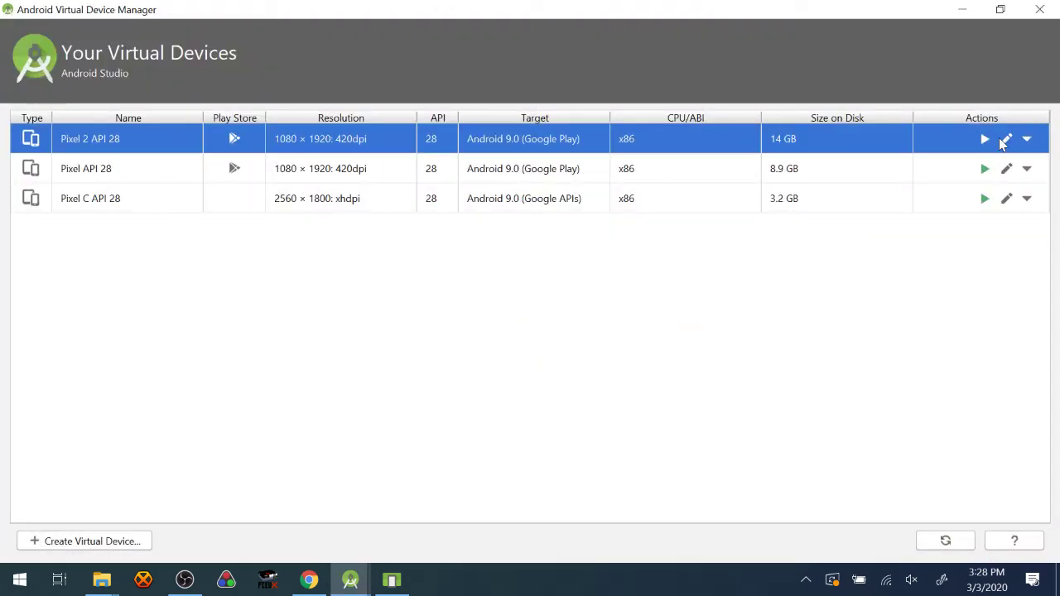
click(1007, 143)
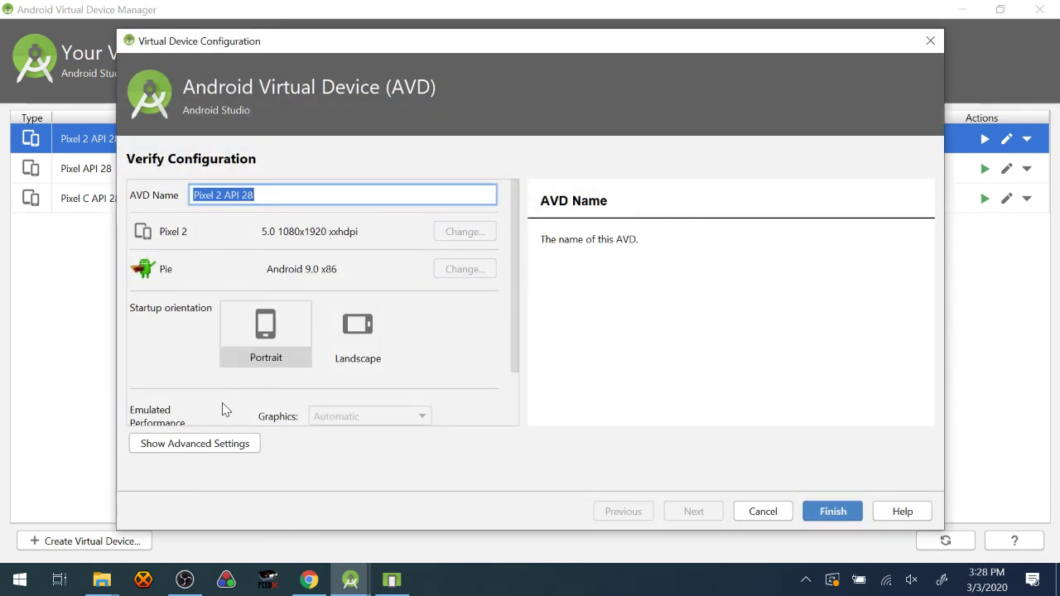
click(204, 445)
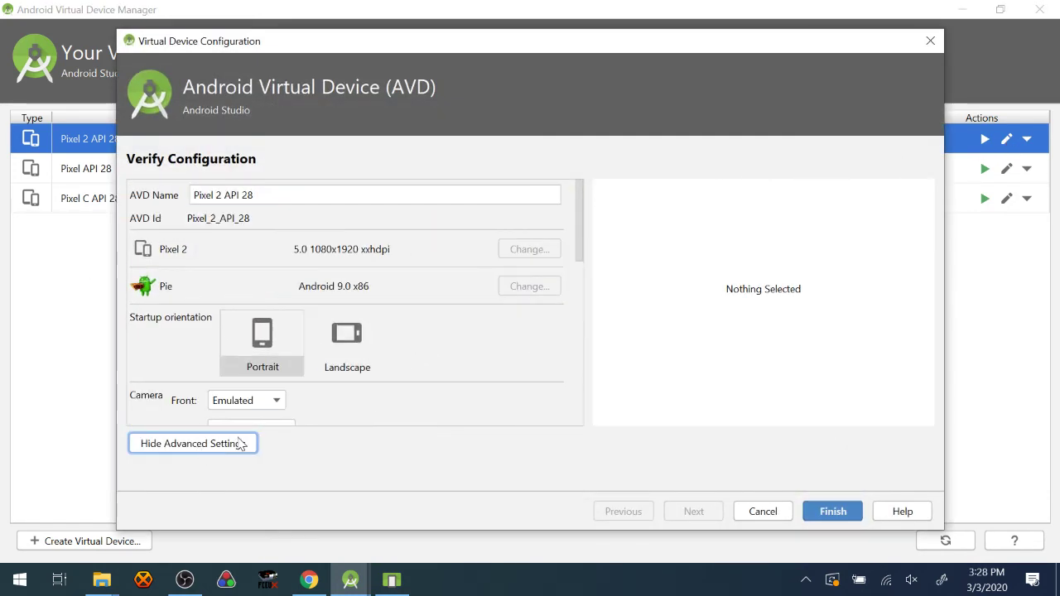
Set the virtual device's front camera to Webcam0 and save the configuration.
scroll(442, 338, down, 2)
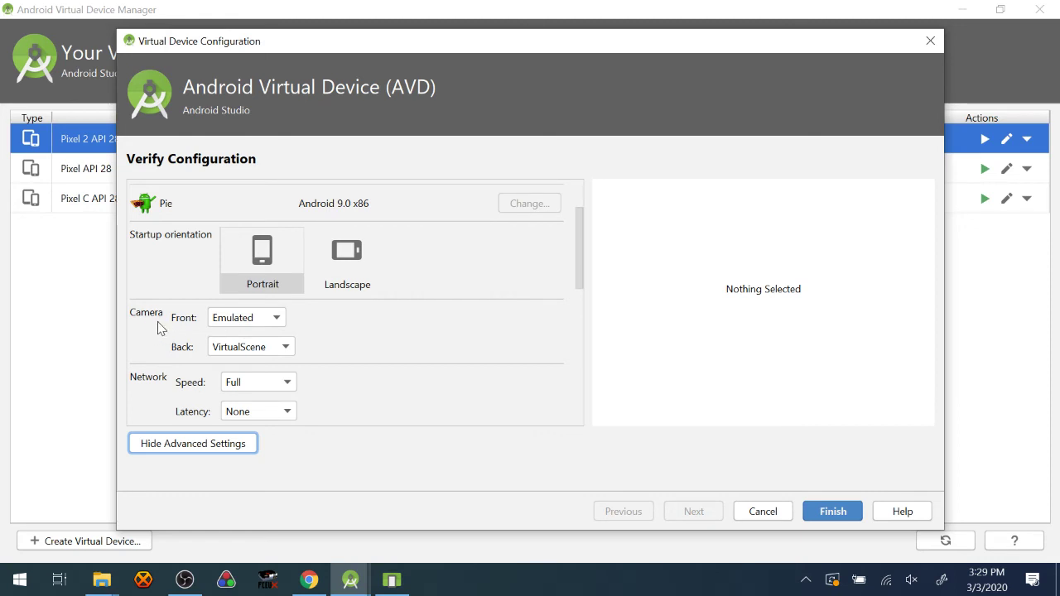
click(241, 326)
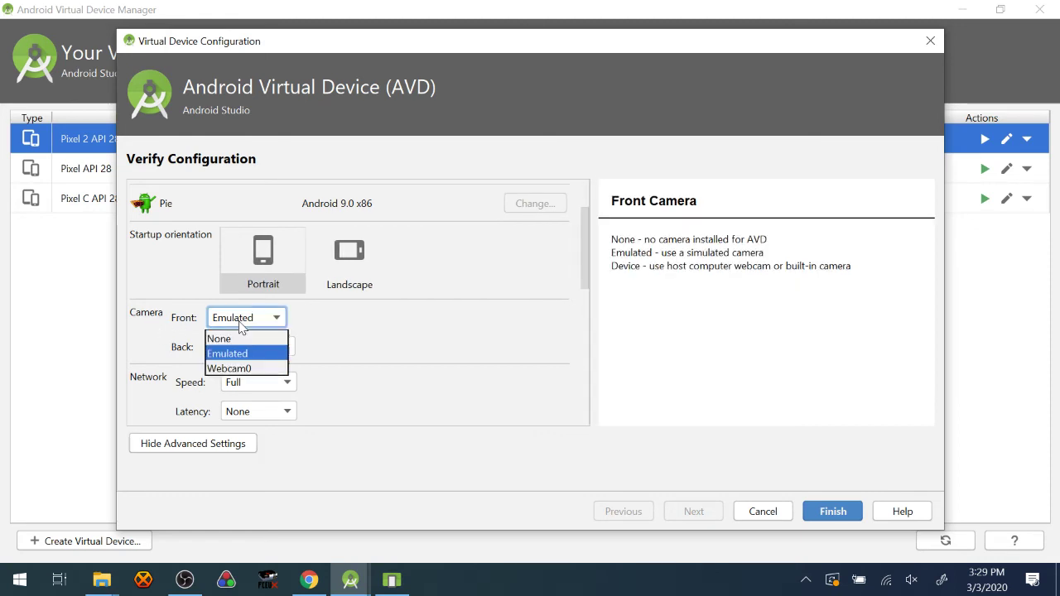
click(231, 373)
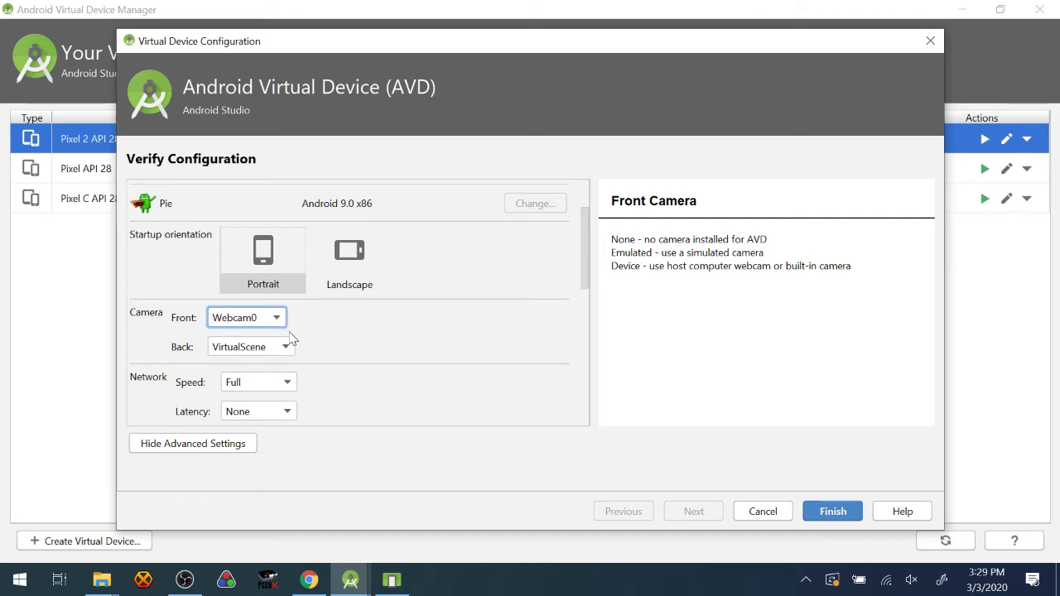
click(830, 508)
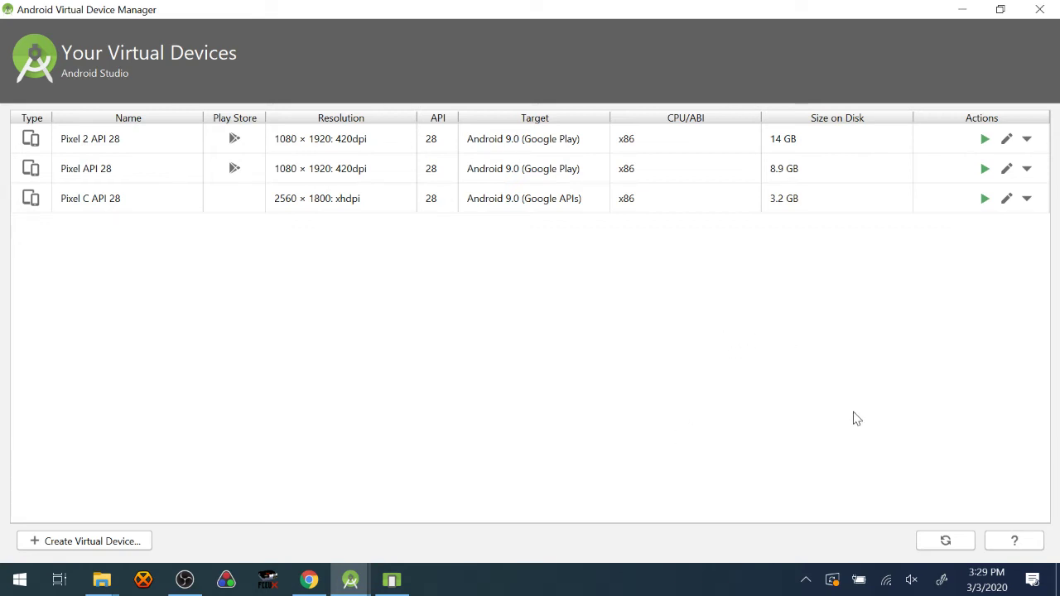
Switch to the emulator, start taking a photo in CameraStudio and use the device's power control.
click(392, 580)
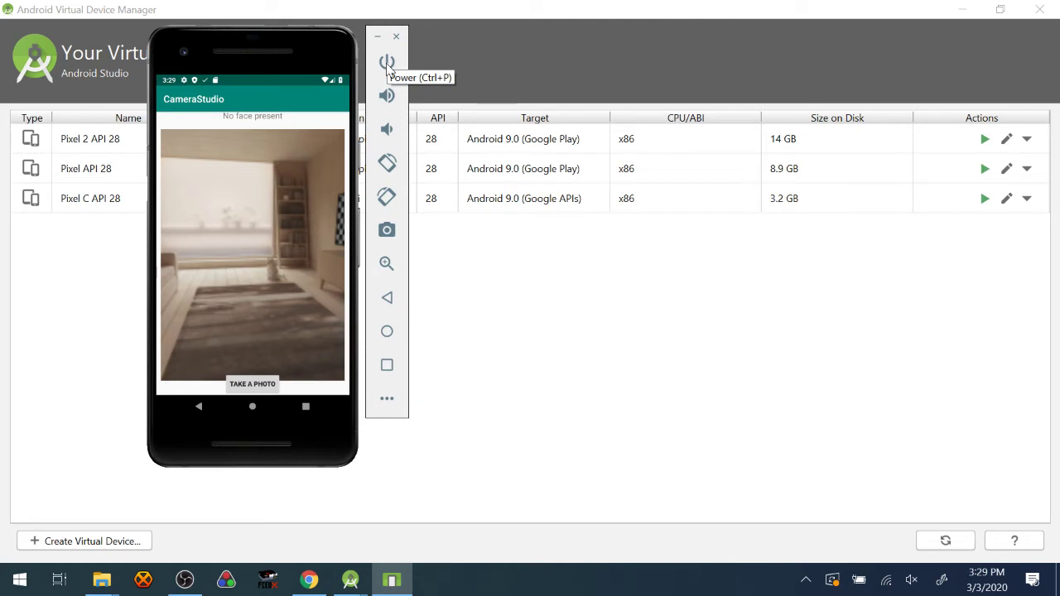
click(254, 389)
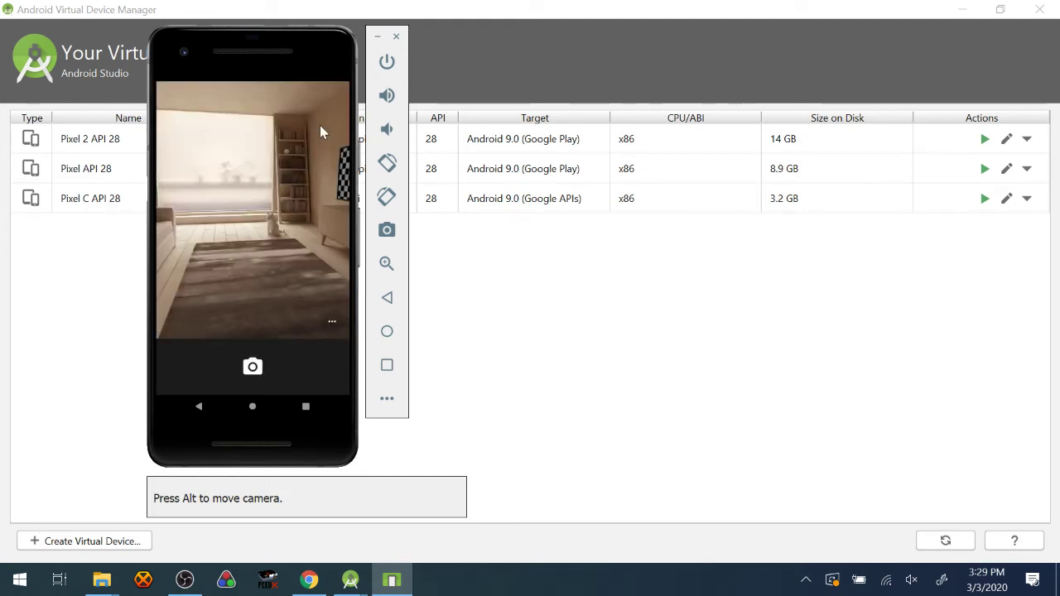
click(387, 62)
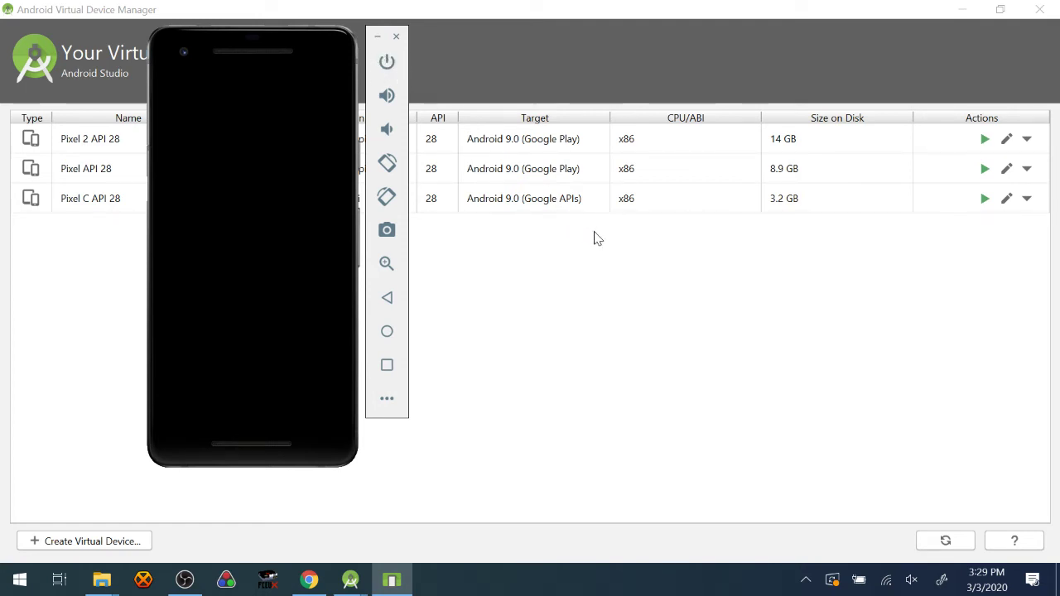
Delete the Pixel API 28 virtual device and confirm the deletion.
click(822, 177)
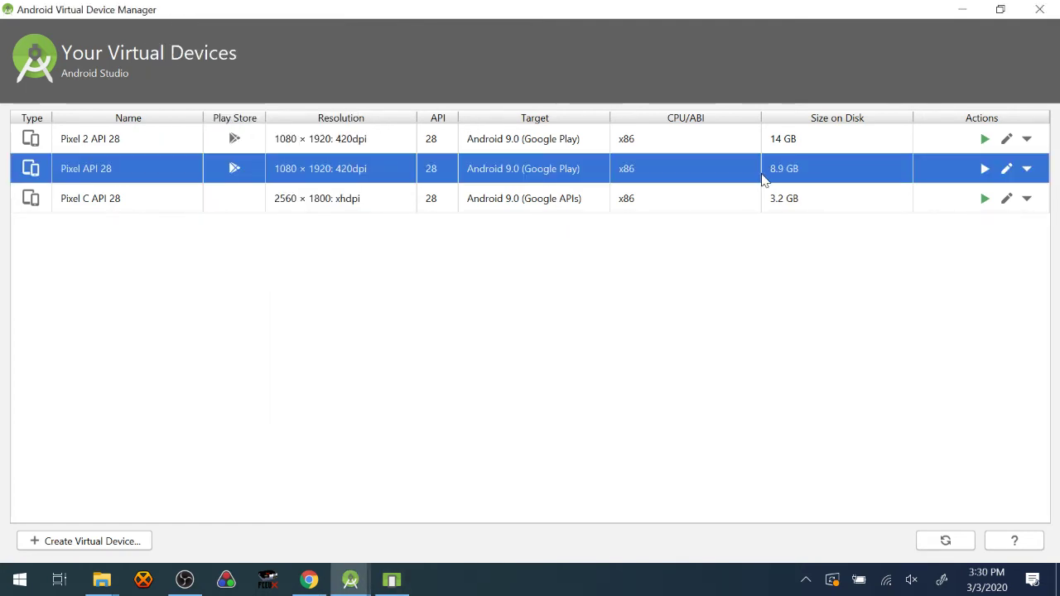
click(1029, 171)
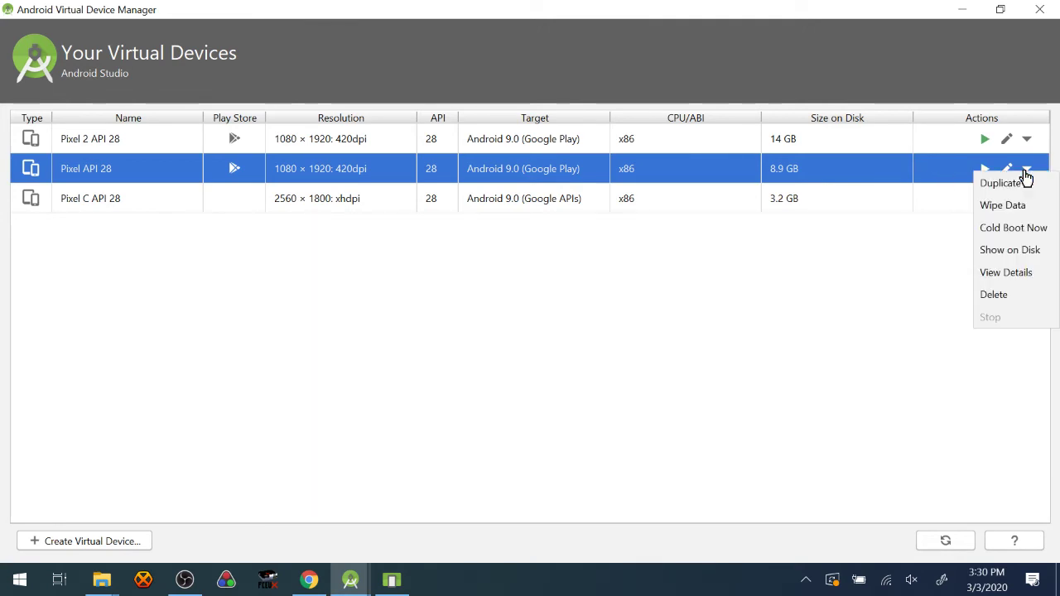
click(1006, 294)
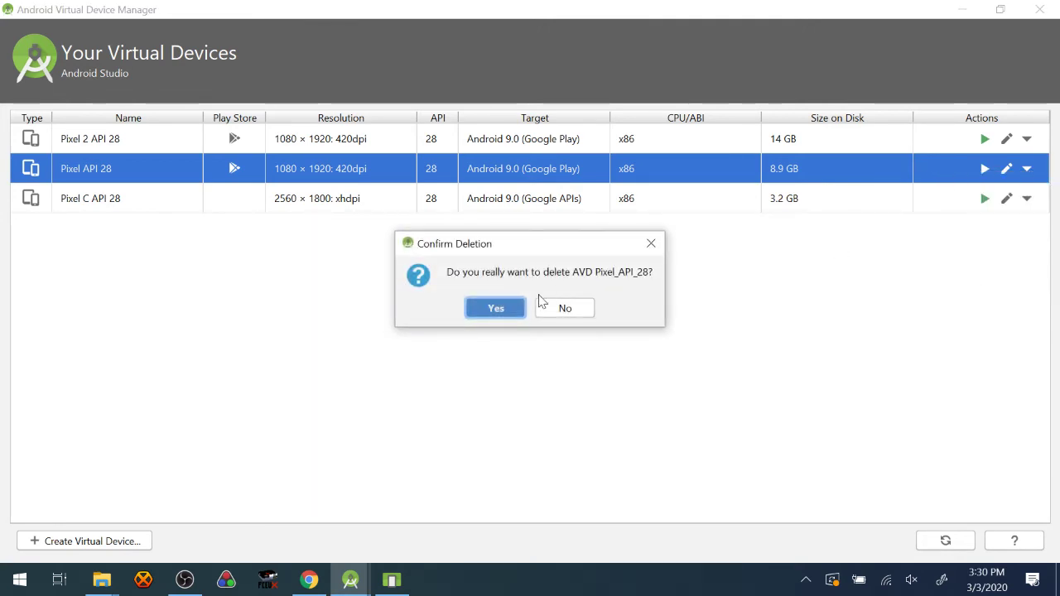
click(499, 307)
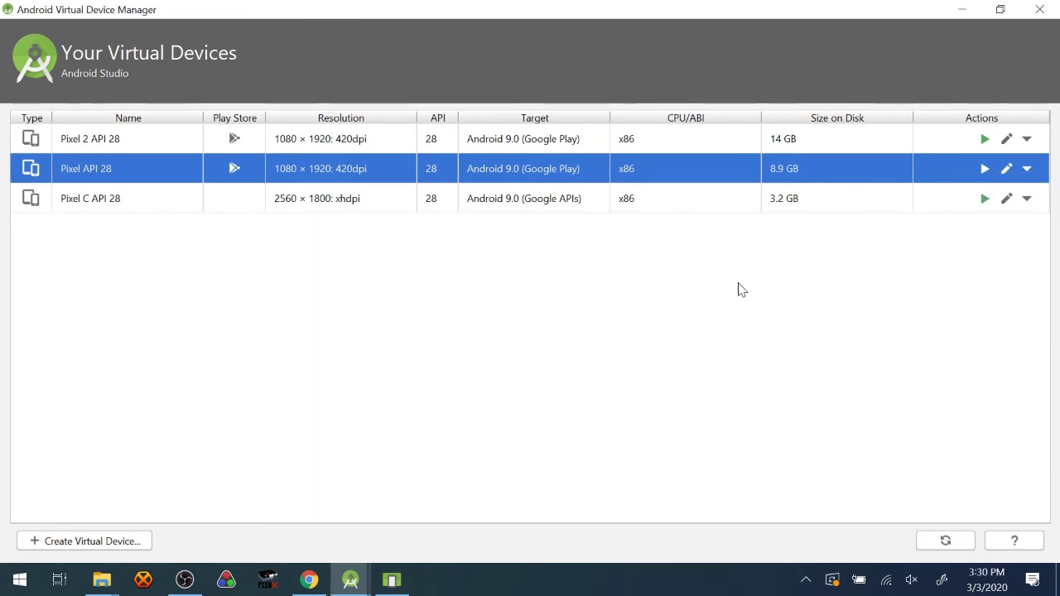
Delete the Pixel C API 28 virtual device and confirm the deletion.
click(1027, 171)
click(998, 293)
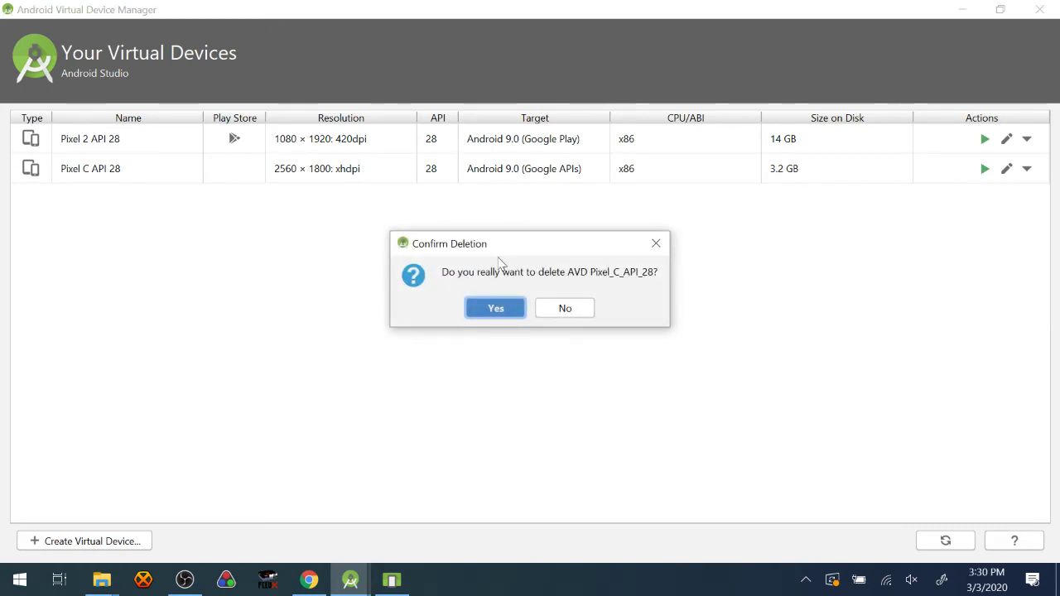
click(488, 307)
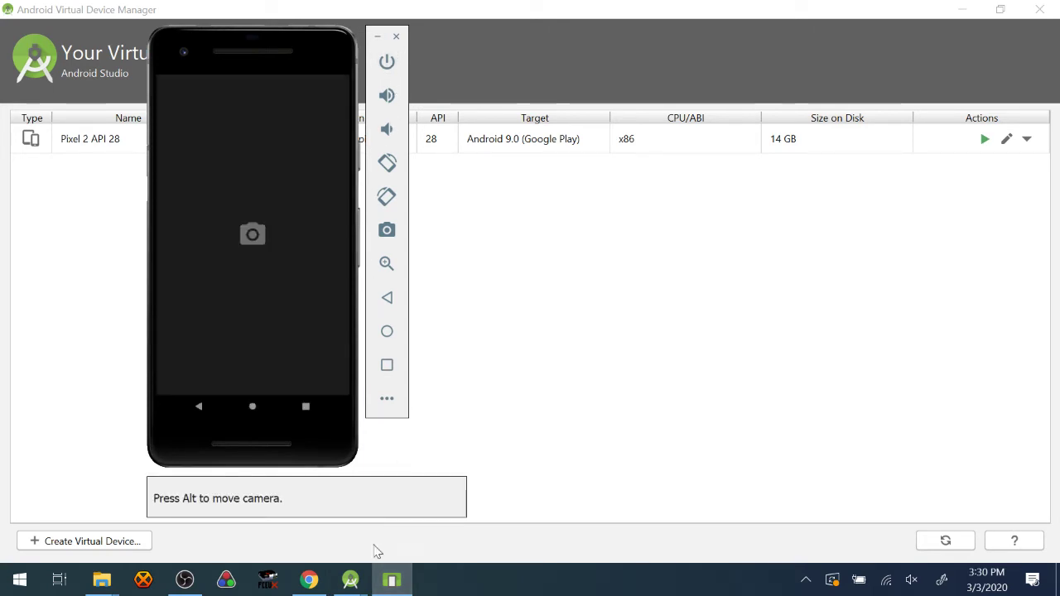
Return to the CameraStudio project window and run the app on the Pixel 2 API 28 emulator.
mouse_move(353, 585)
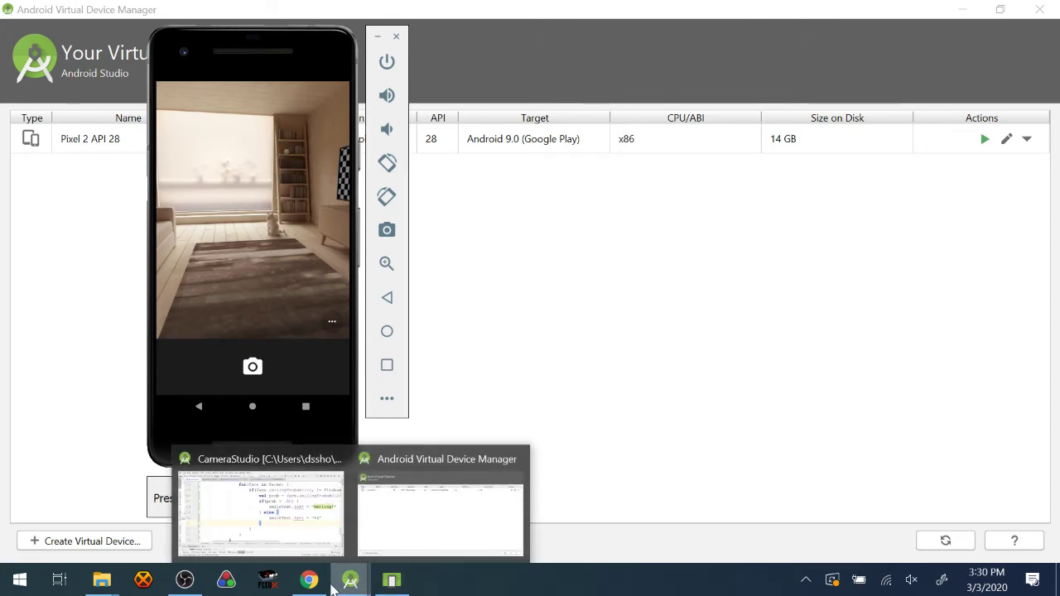
click(327, 587)
mouse_move(350, 582)
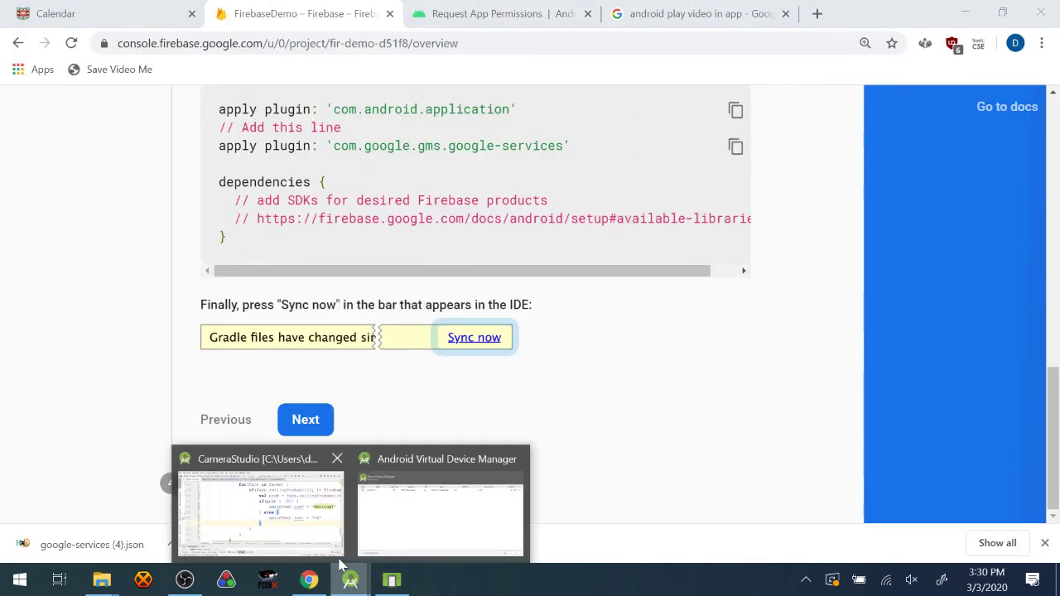
click(338, 485)
click(620, 46)
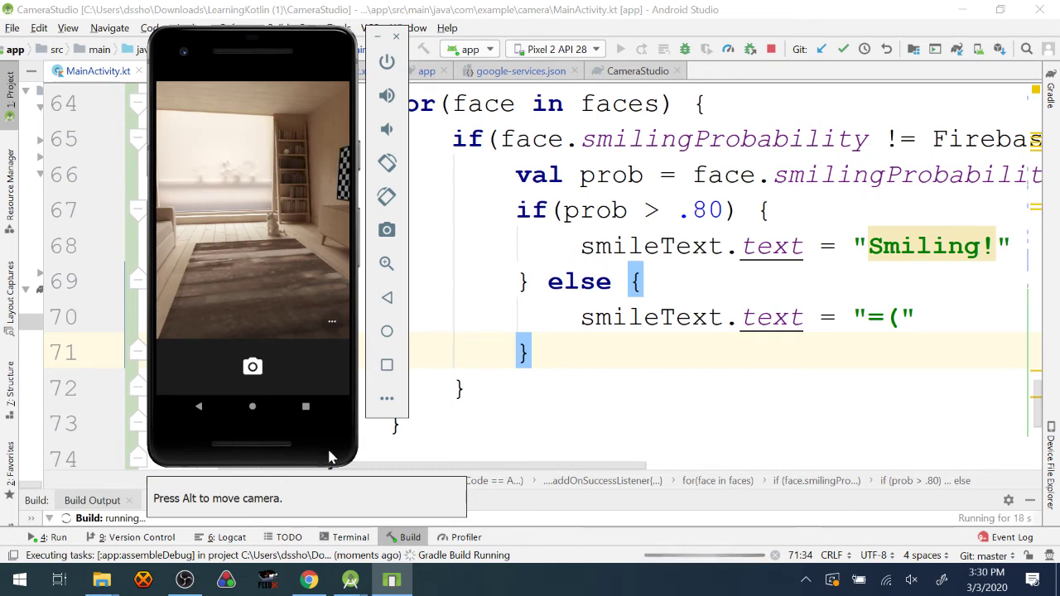
Switch to Chrome and search Google for "firebase face detection options" in a new tab.
click(309, 580)
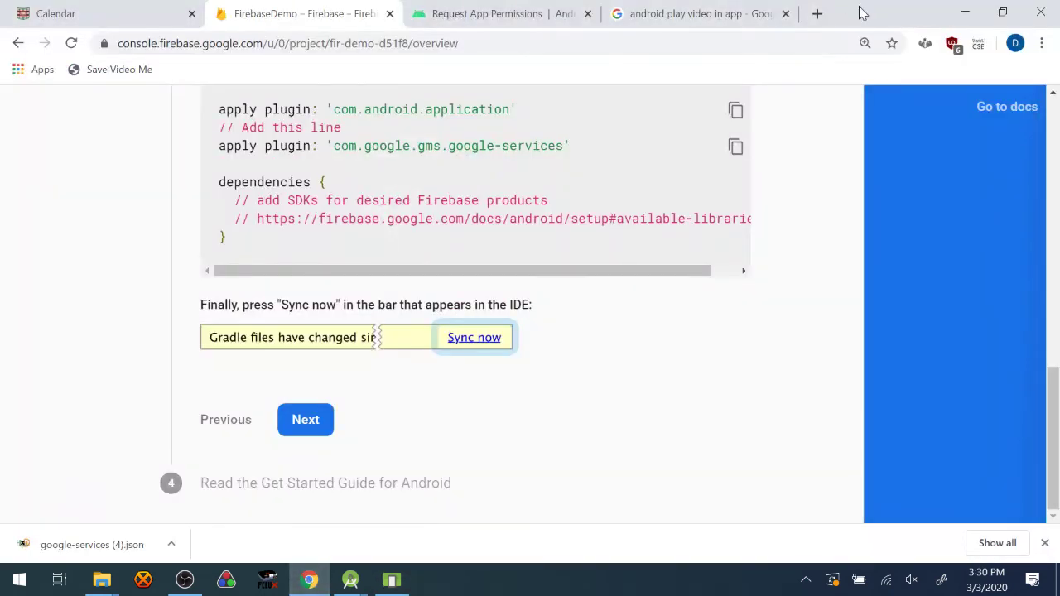
click(818, 15)
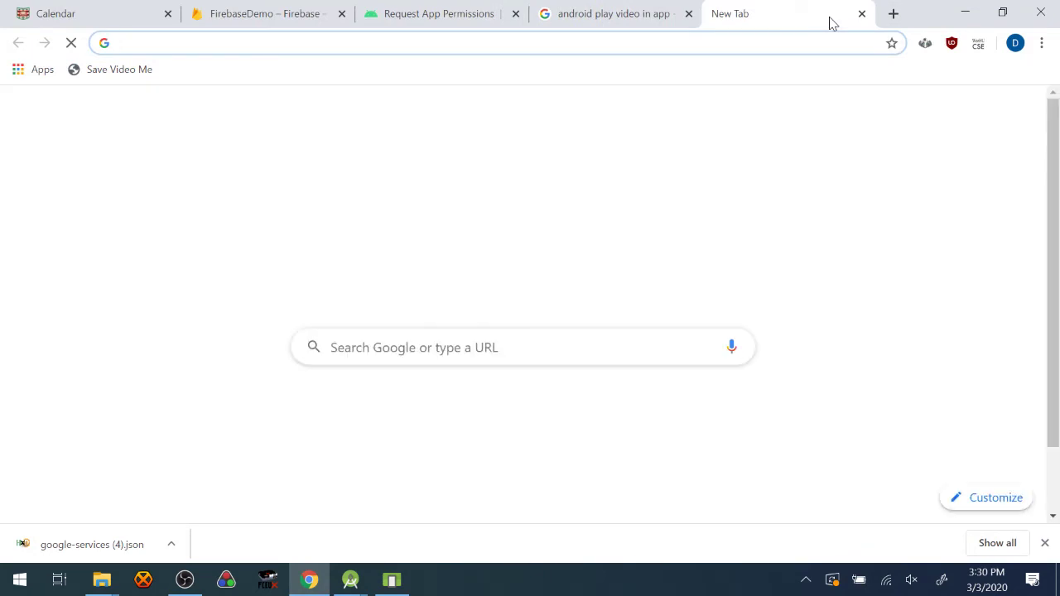
text(firebase face)
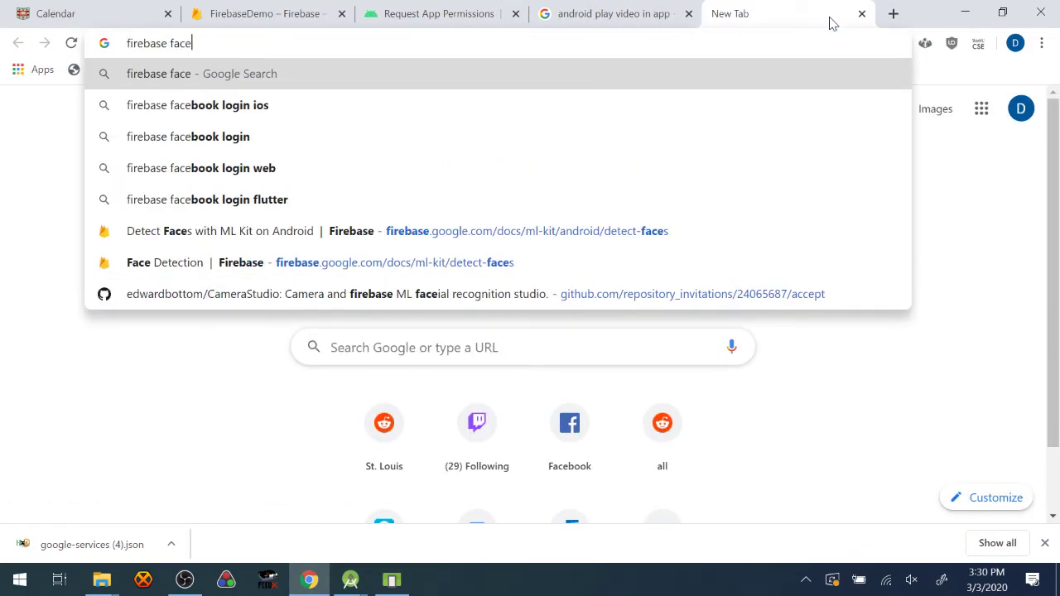
text( de)
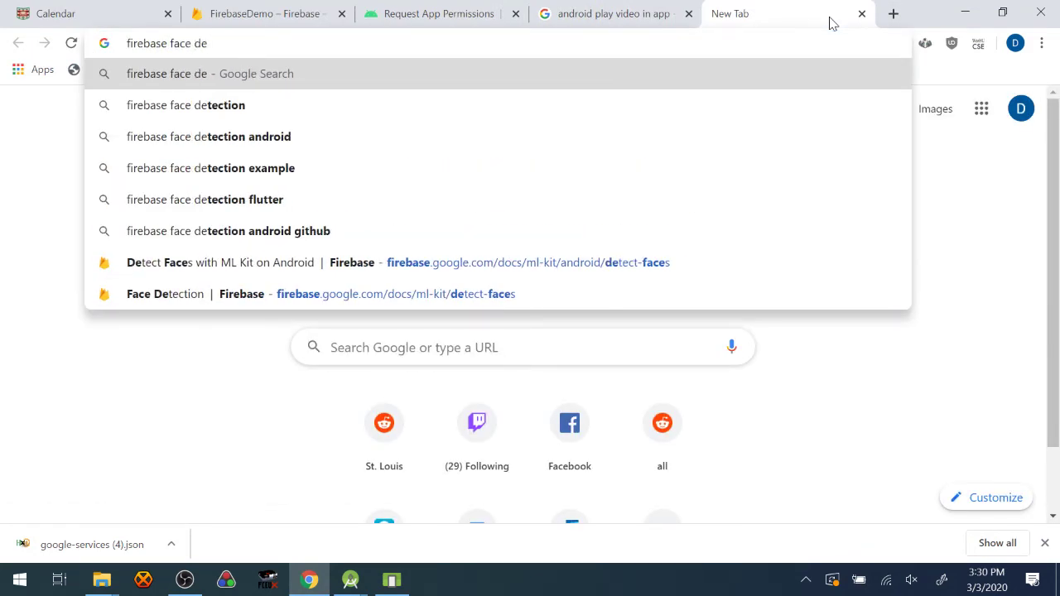
text(tection op)
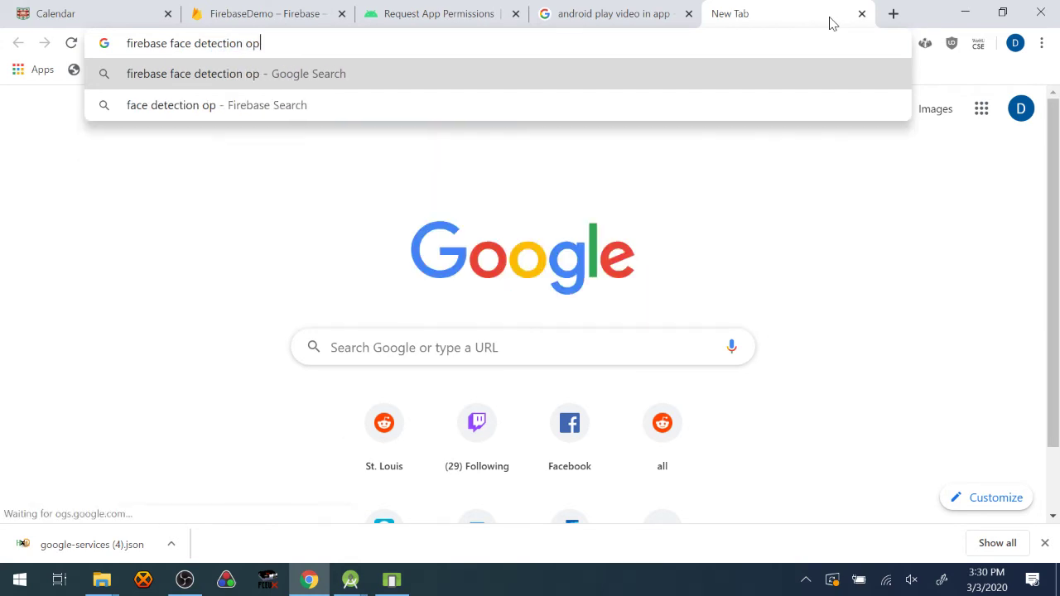
key(BackSpace)
key(BackSpace)
text(options)
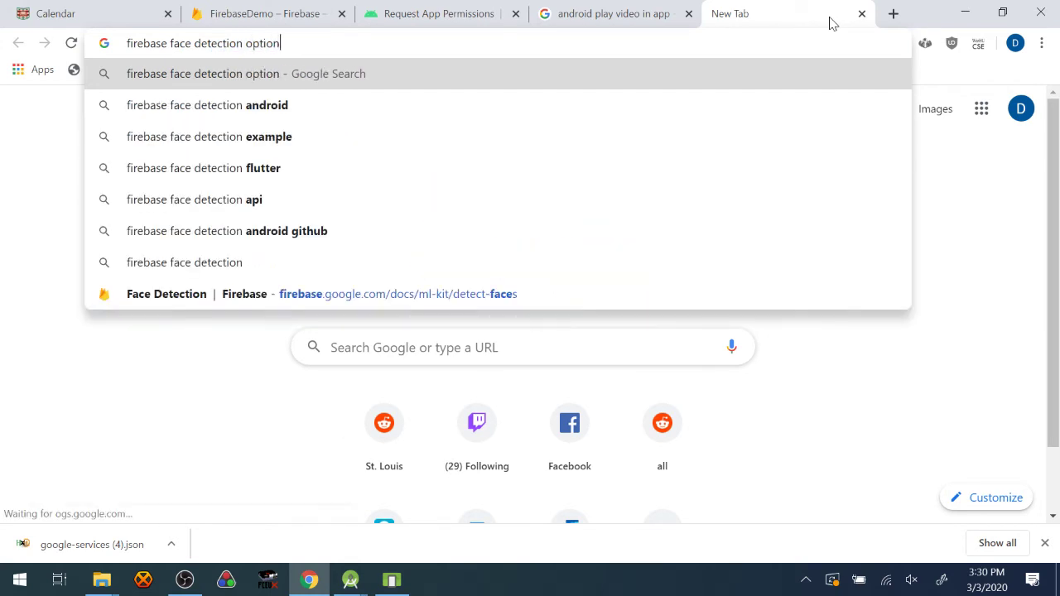
key(Return)
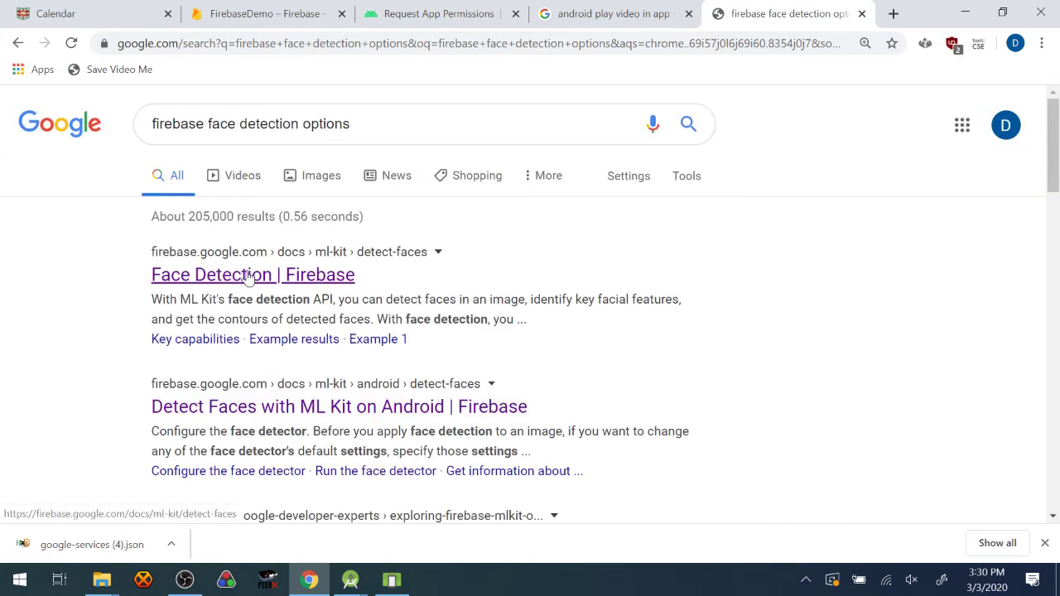
Open the Firebase Face Detection documentation and read through its key capabilities at an enlarged page zoom.
click(248, 275)
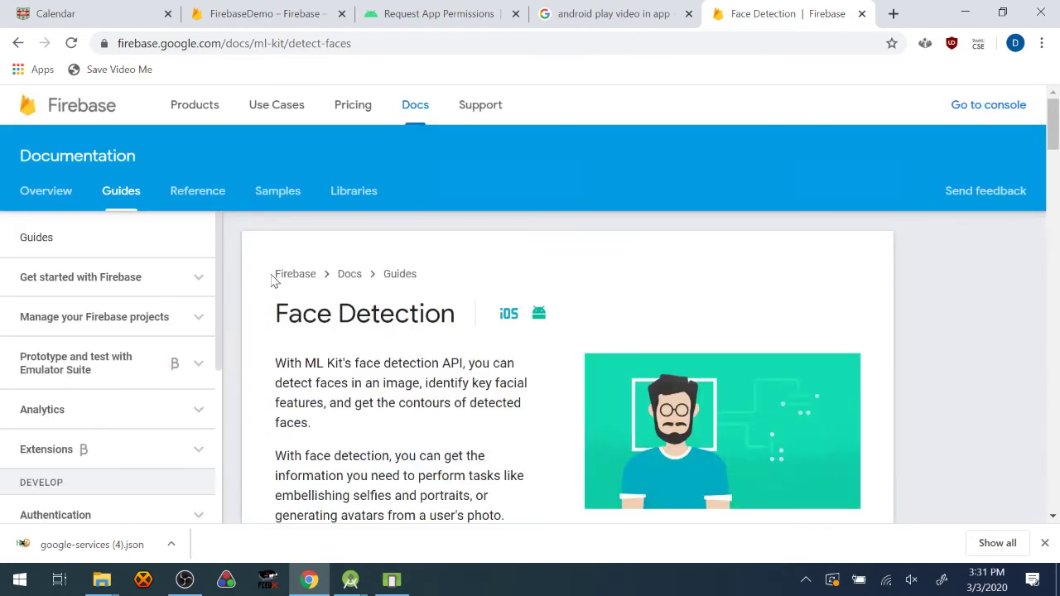
scroll(277, 282, down, 6)
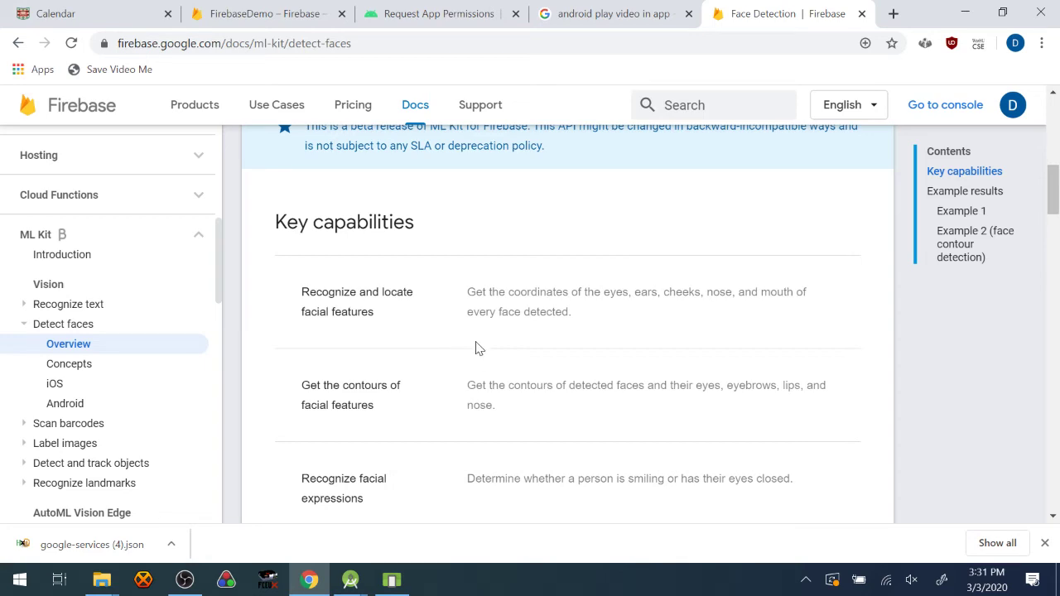
scroll(478, 346, up, 2)
scroll(654, 393, up, 1)
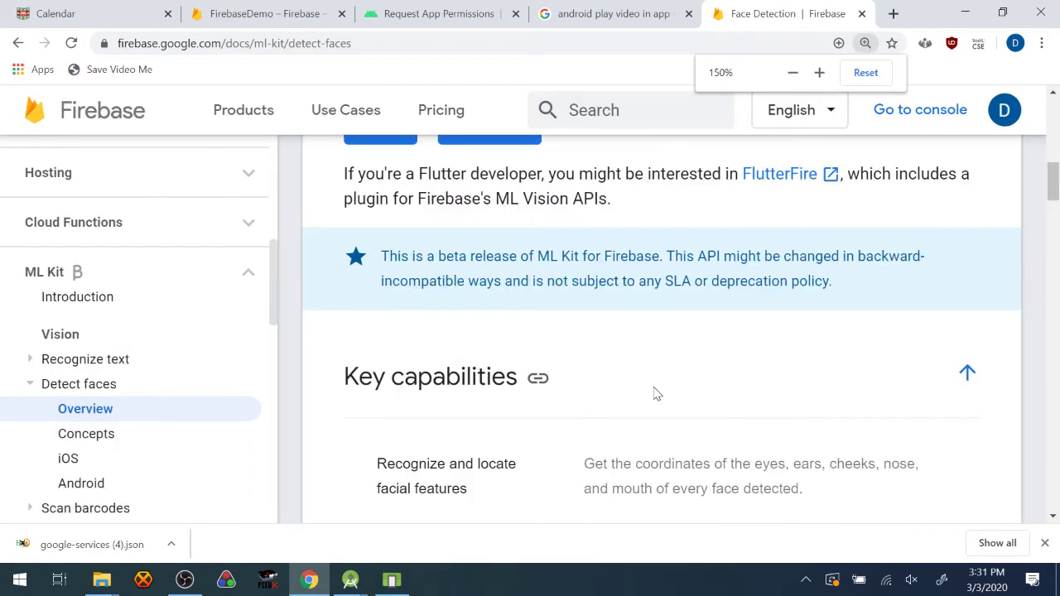
scroll(629, 385, down, 5)
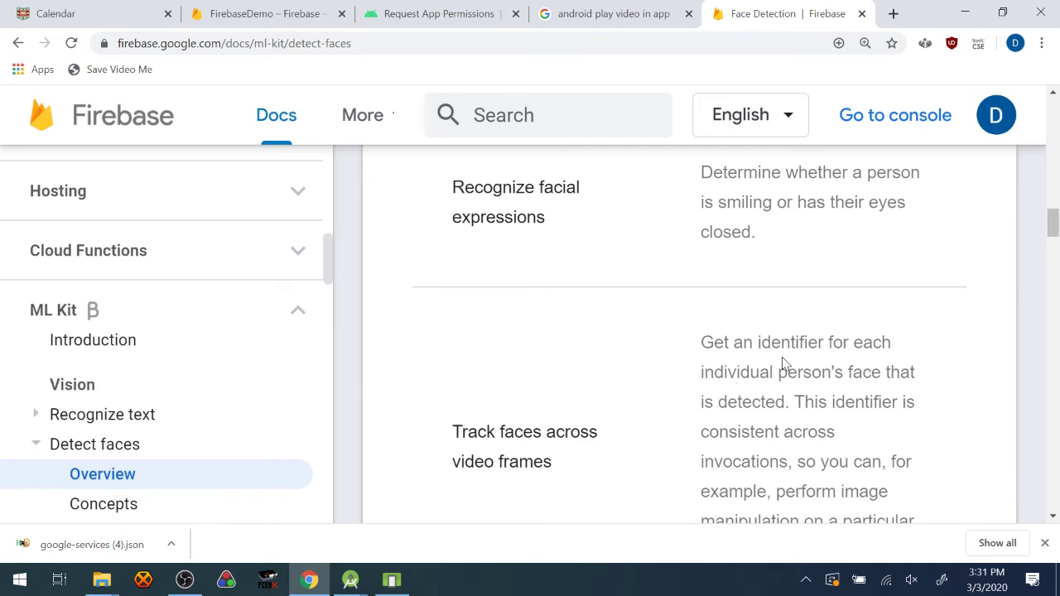
Read the key capabilities on tracking faces across video frames and processing video frames in real time.
scroll(778, 396, down, 3)
scroll(779, 396, up, 3)
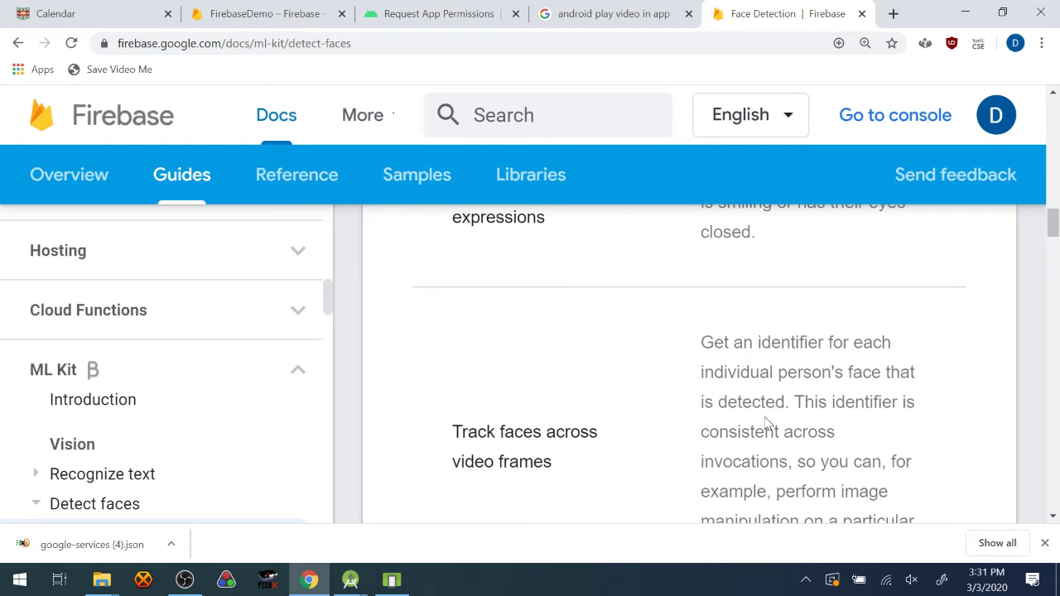
scroll(772, 426, down, 3)
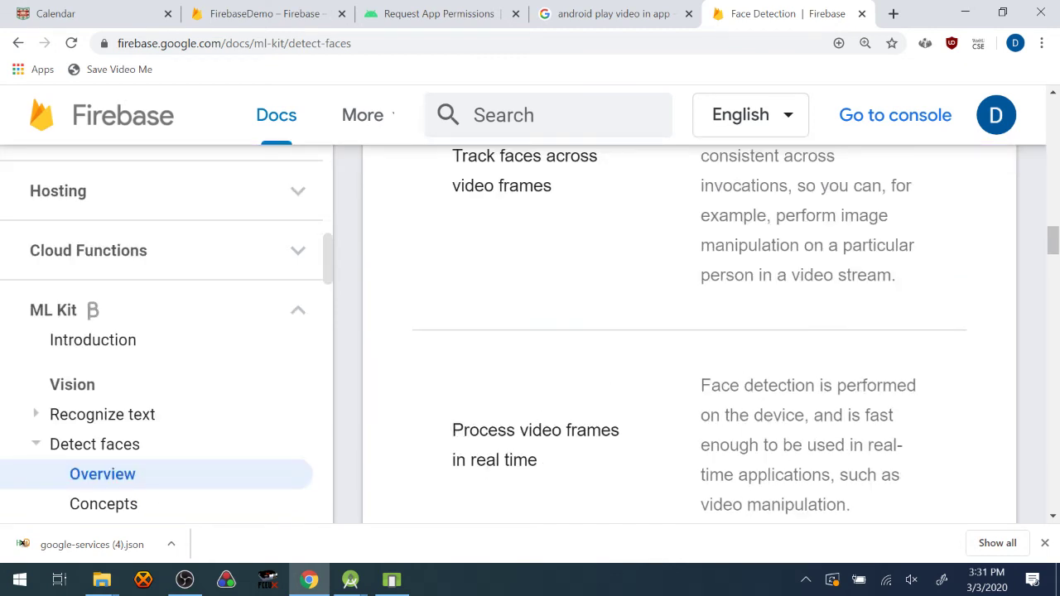
drag(453, 430, 577, 460)
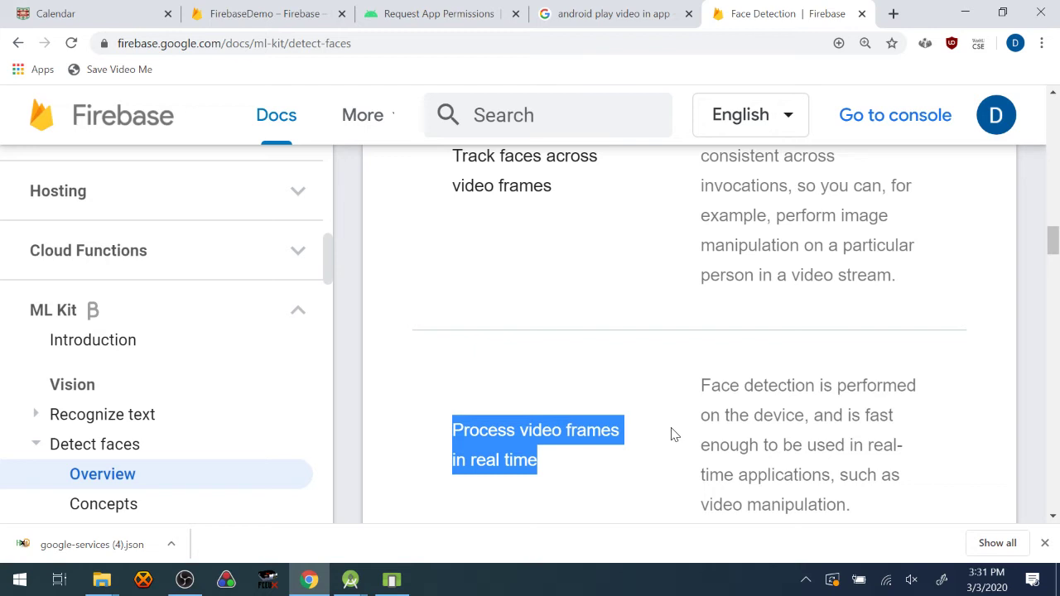
Examine the Example 1 face detection results, including facial landmarks and feature probabilities, and dismiss the downloads bar.
scroll(673, 433, down, 6)
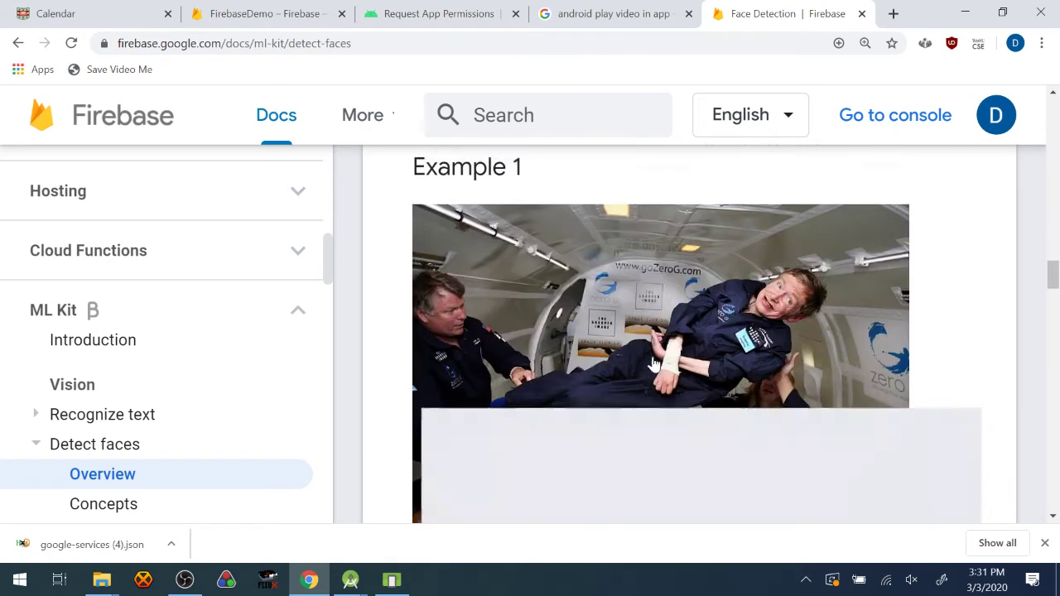
scroll(715, 361, down, 3)
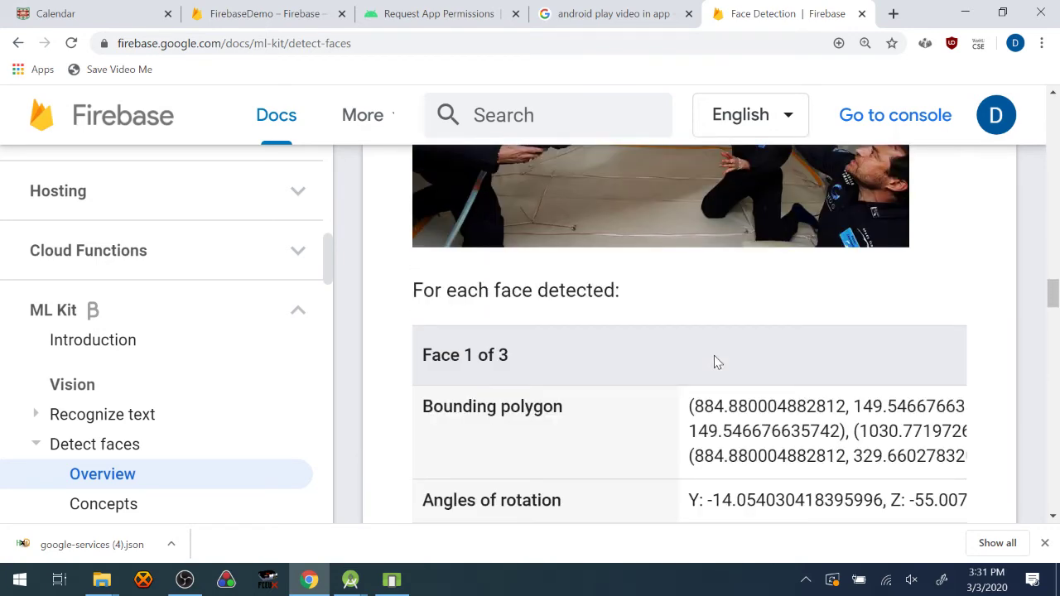
scroll(714, 355, up, 3)
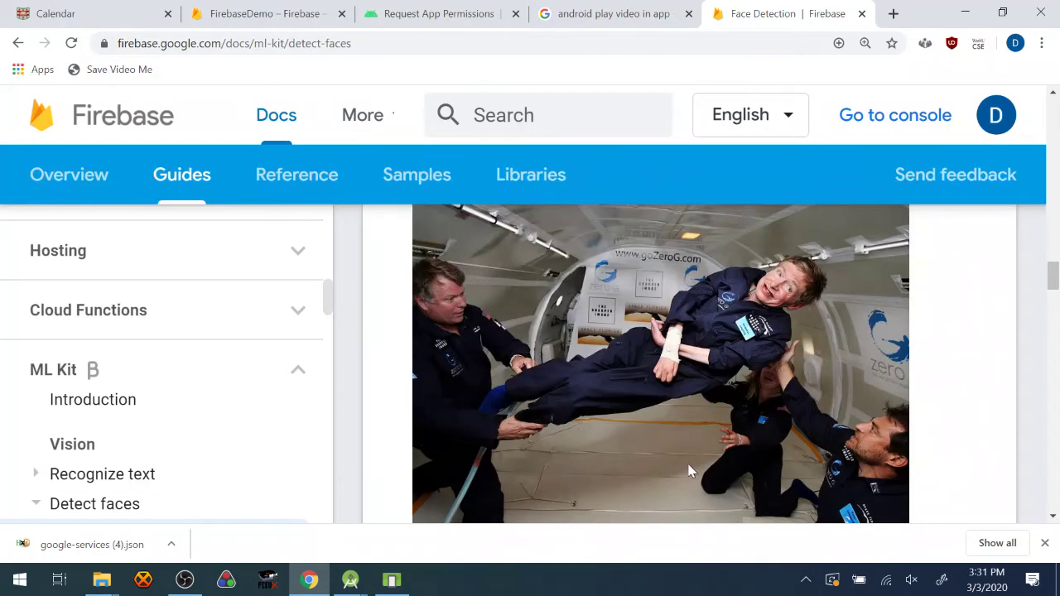
drag(1052, 278, 1053, 315)
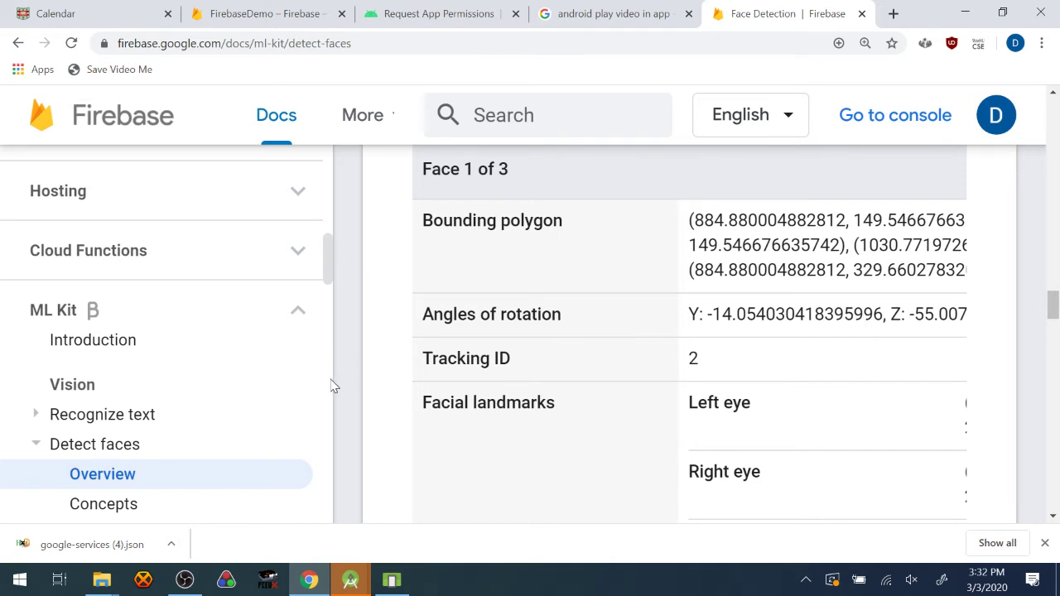
scroll(314, 385, down, 4)
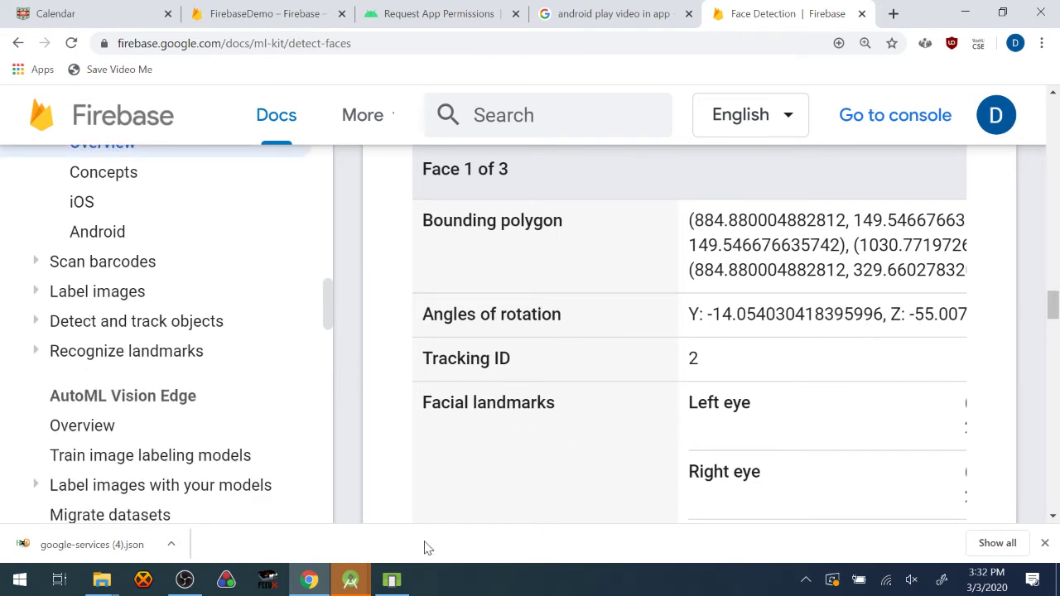
click(1043, 542)
scroll(900, 385, down, 3)
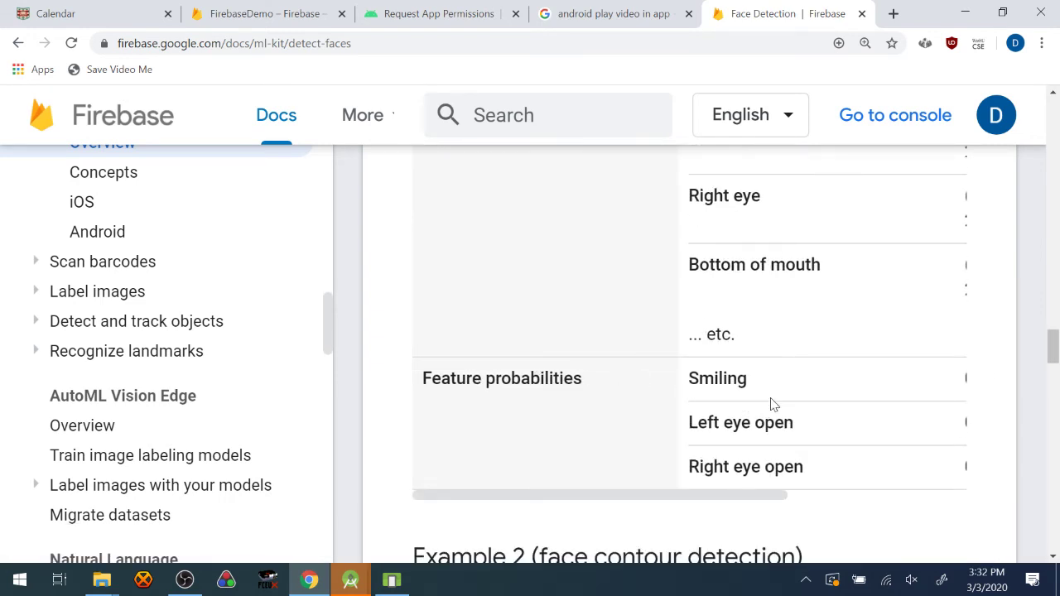
mouse_move(714, 501)
mouse_down()
mouse_move(832, 503)
mouse_move(733, 502)
mouse_up()
scroll(778, 387, down, 3)
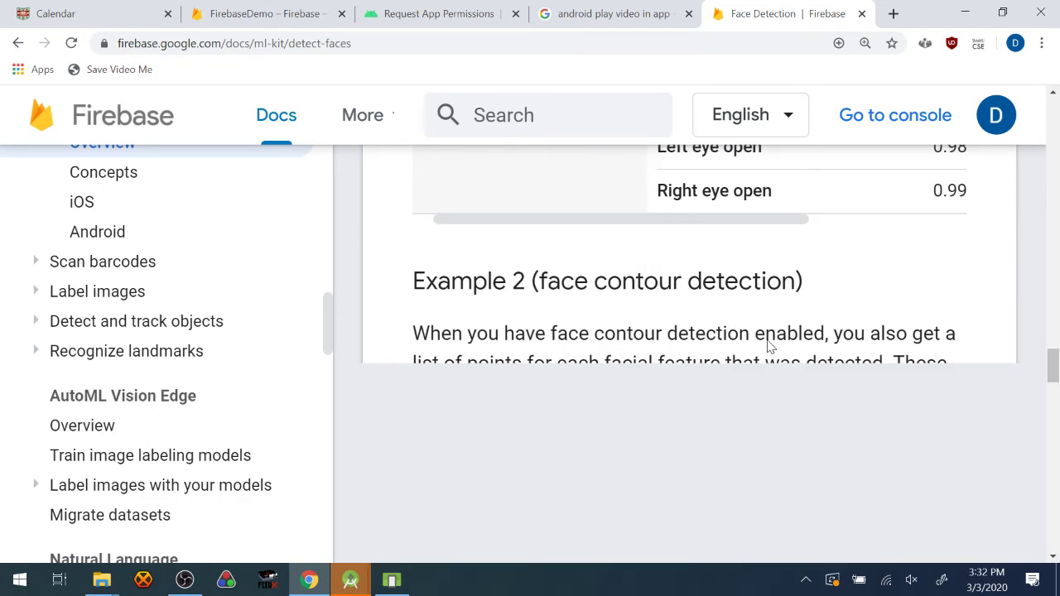
scroll(769, 344, up, 3)
Examine the Example 2 face contour image and its facial feature contour points, then return to the start of the page.
scroll(778, 347, down, 8)
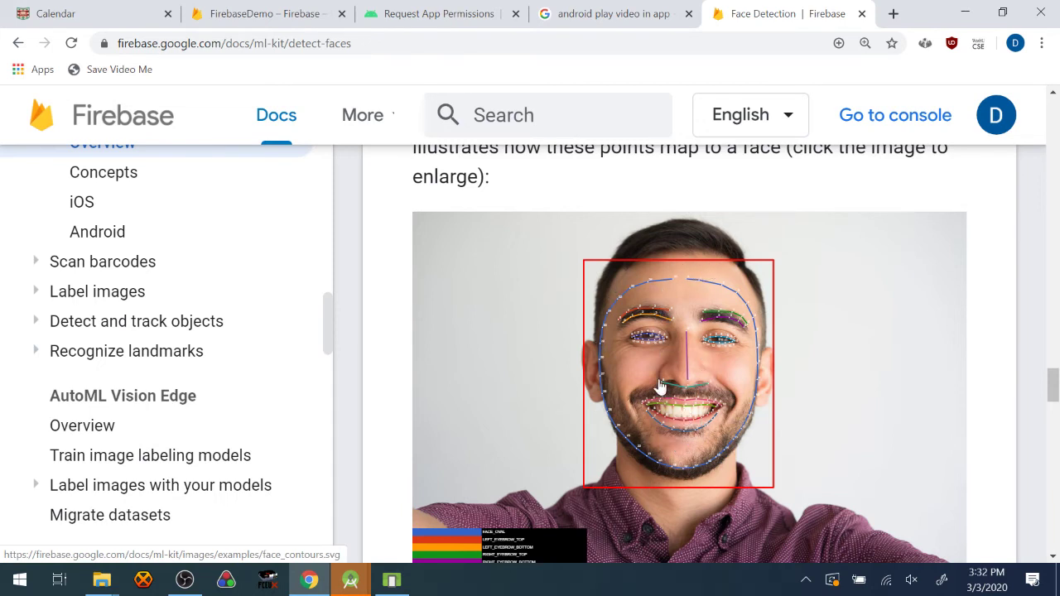
scroll(810, 377, down, 3)
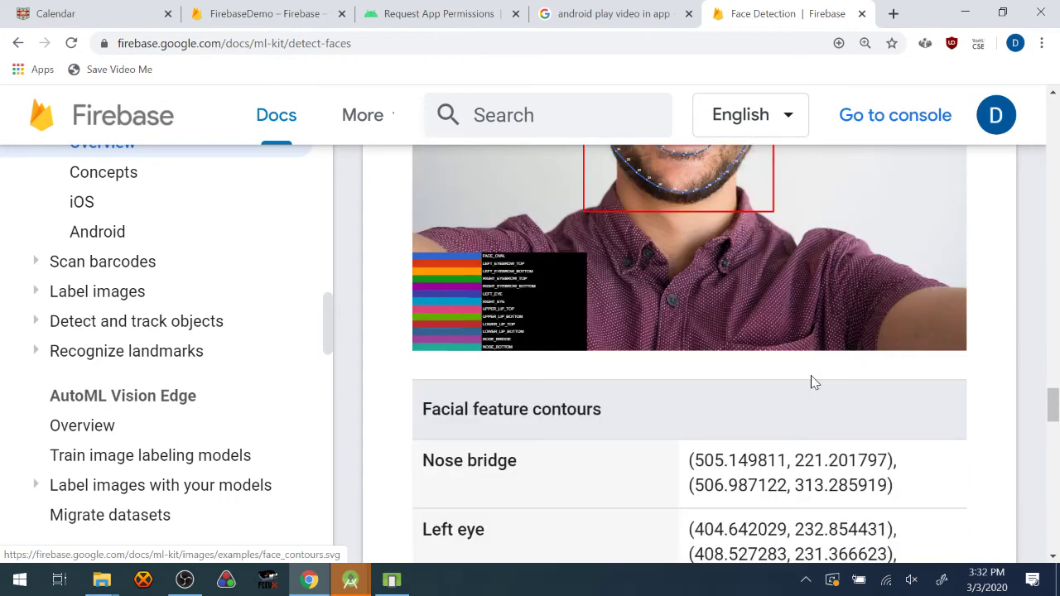
scroll(811, 377, up, 2)
scroll(812, 383, up, 1)
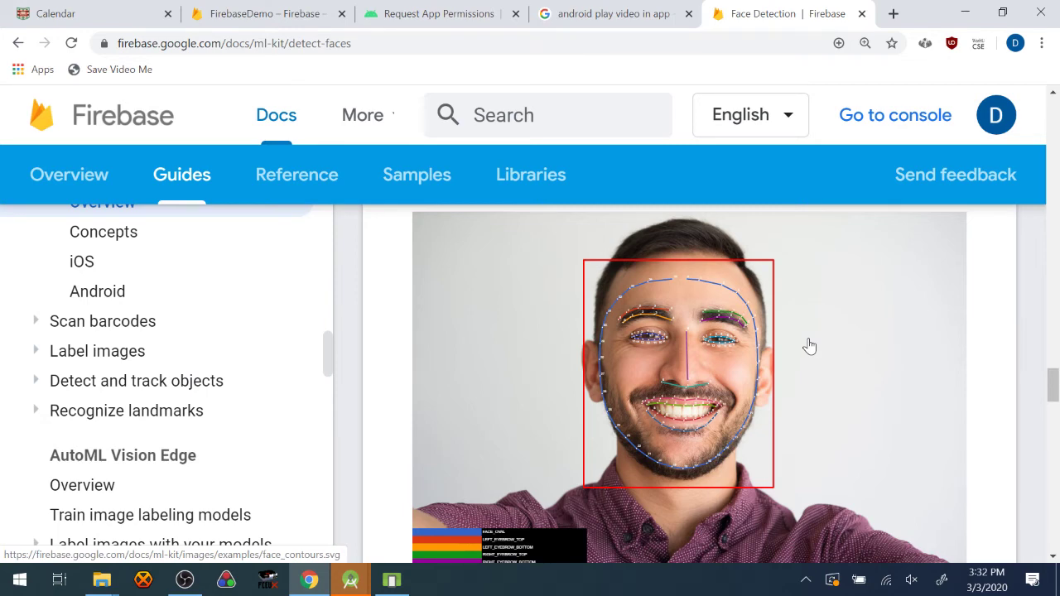
scroll(810, 347, down, 3)
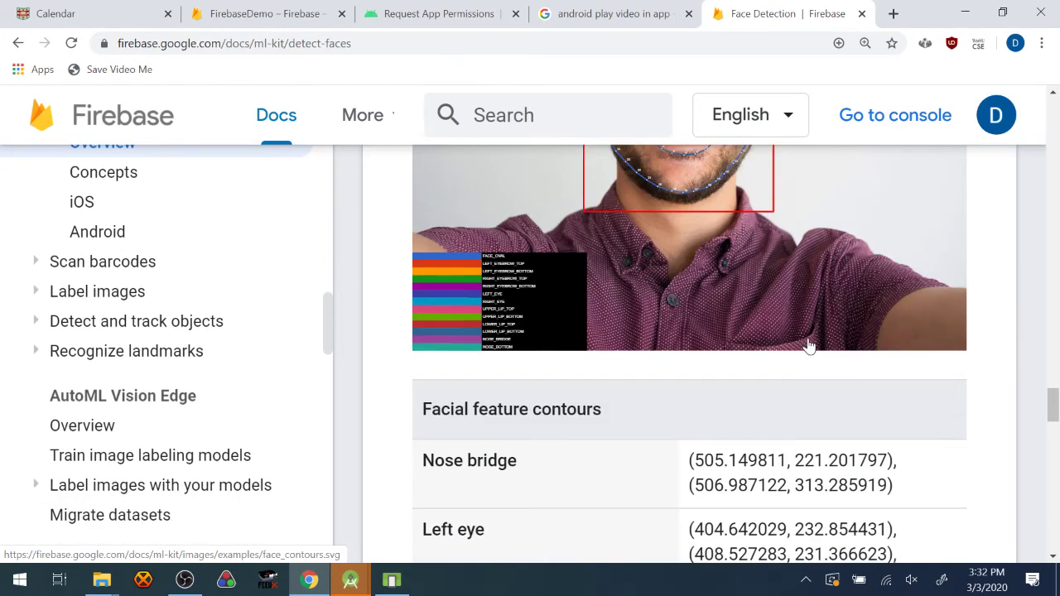
scroll(810, 346, down, 3)
scroll(809, 344, down, 5)
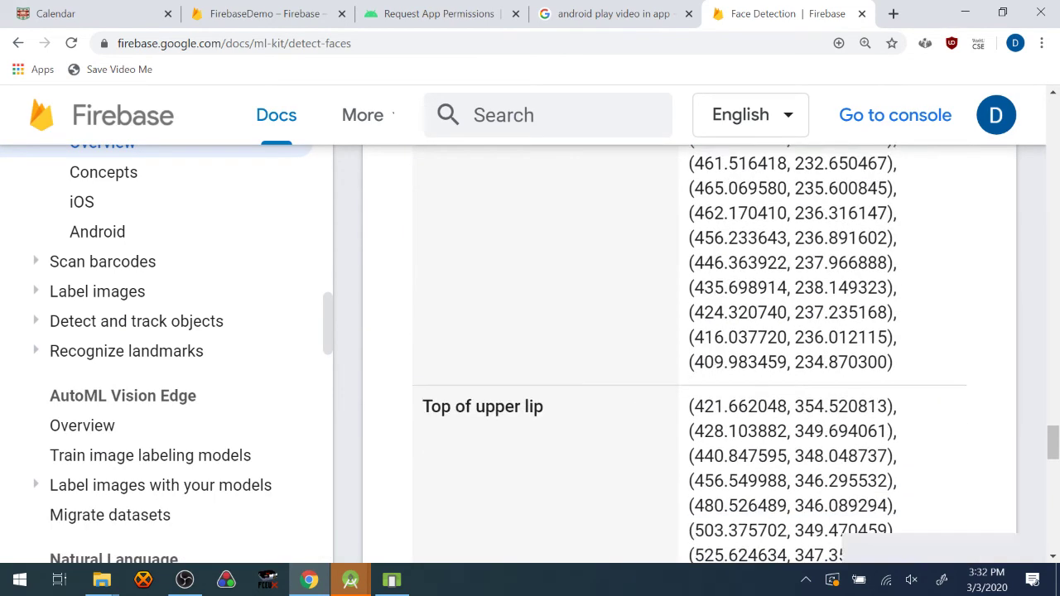
scroll(809, 345, down, 3)
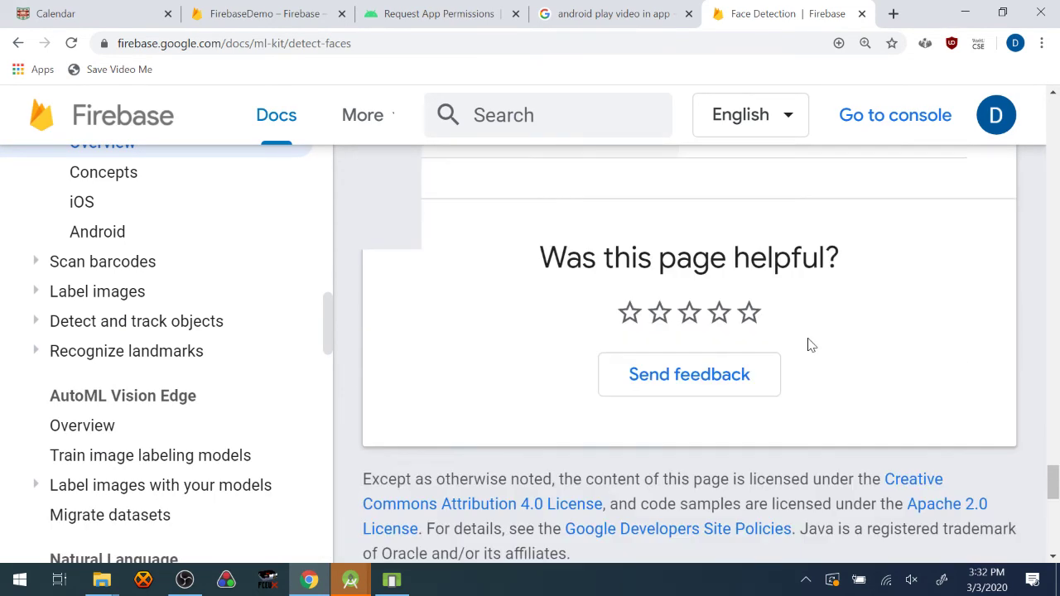
key(Home)
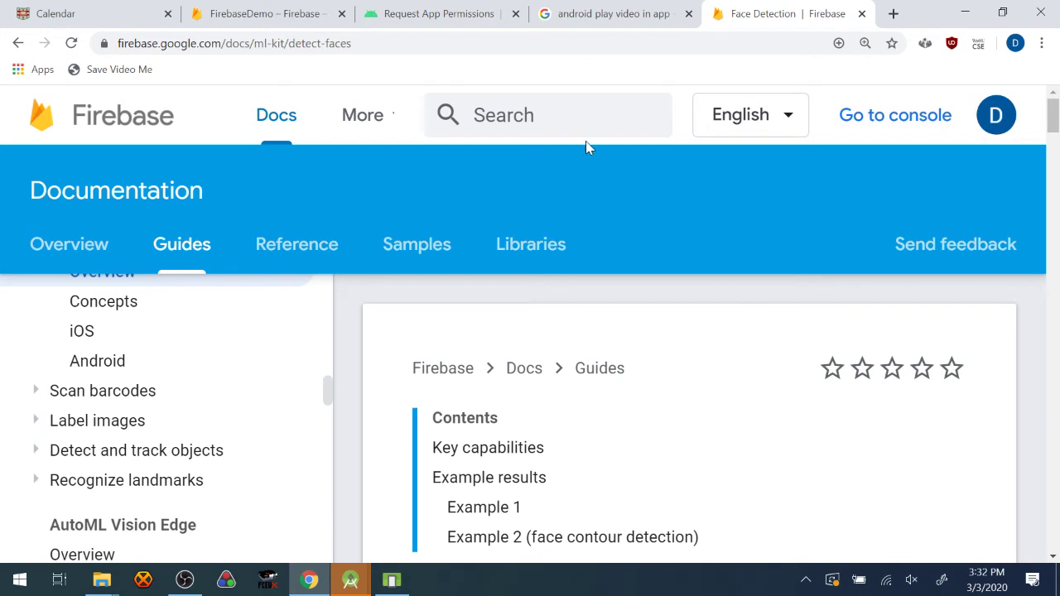
Switch to the CameraStudio app in the emulator, allow it to take pictures and record video, and open the camera for a photo.
mouse_move(356, 578)
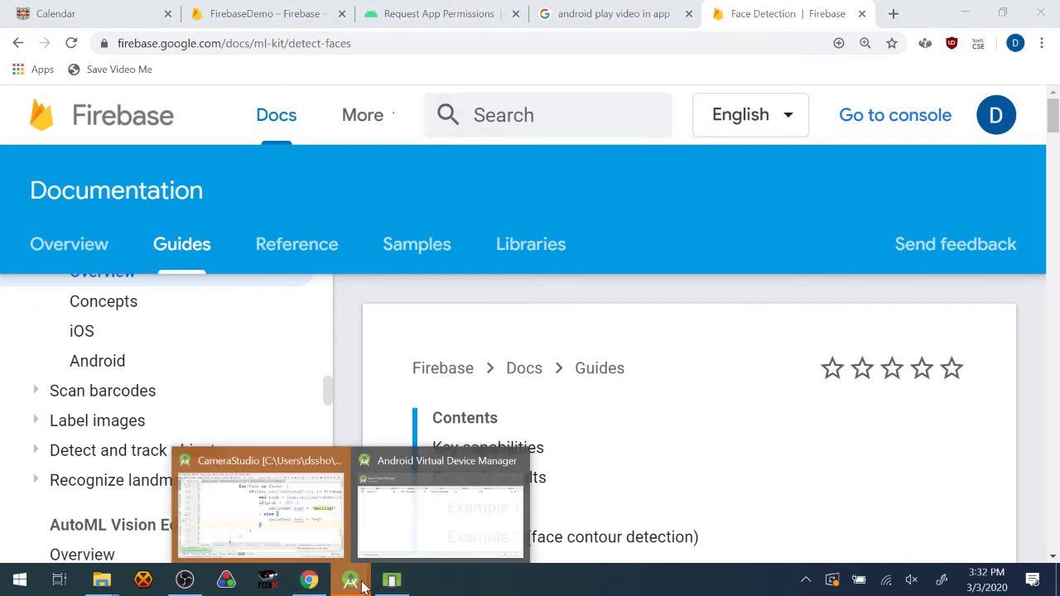
click(326, 543)
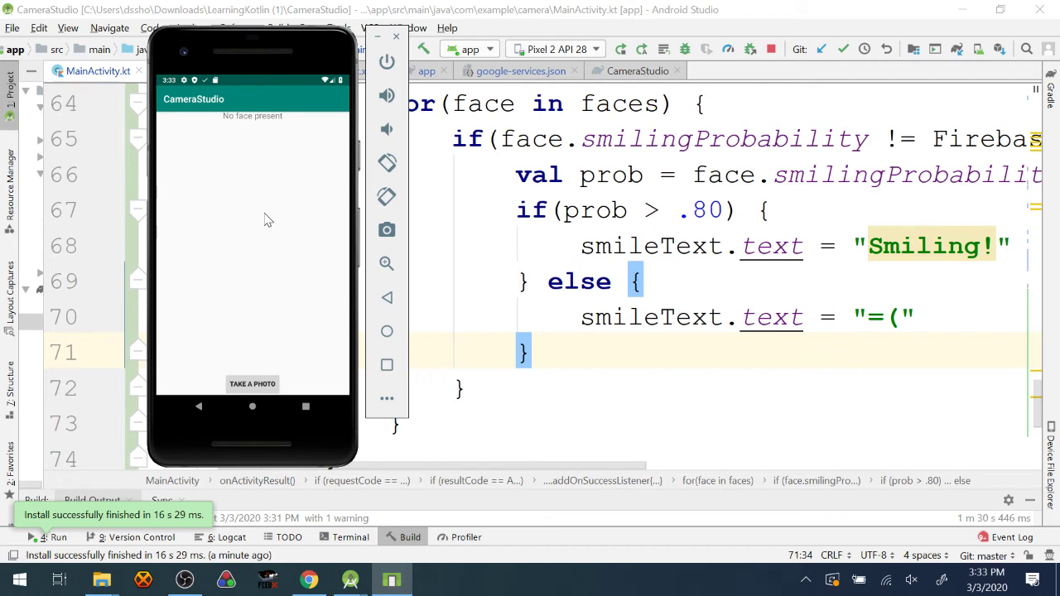
click(261, 388)
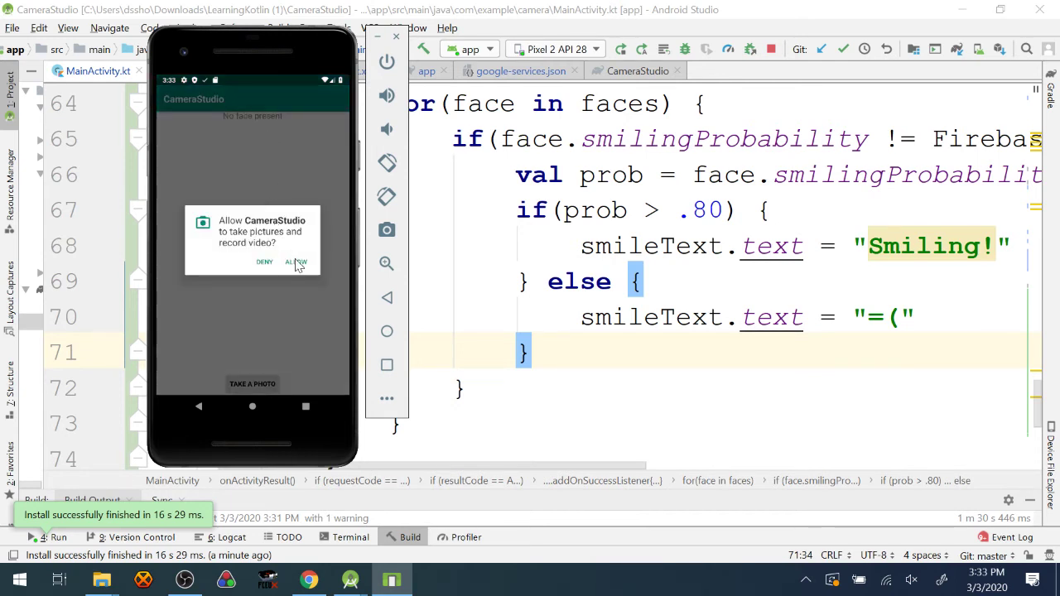
click(296, 264)
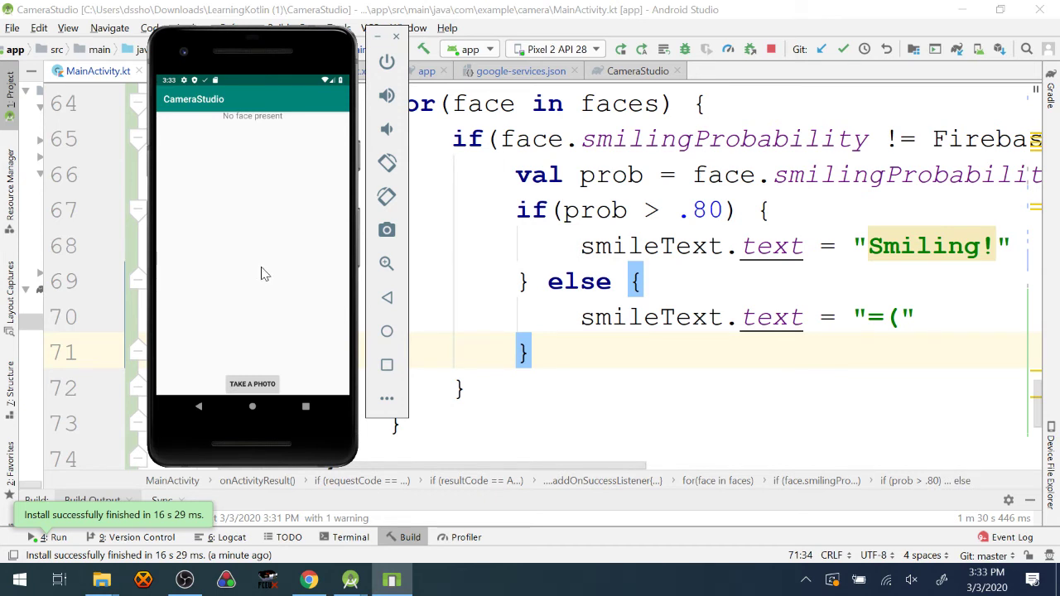
click(261, 384)
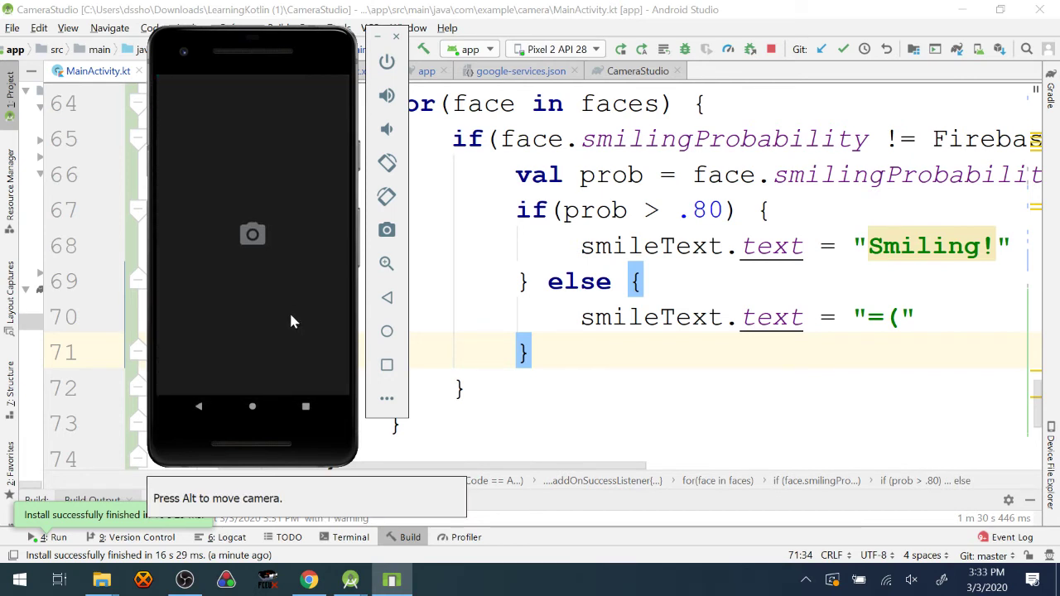
Restart the emulated phone through its power options and run the app again on Pixel 2 API 28.
click(388, 63)
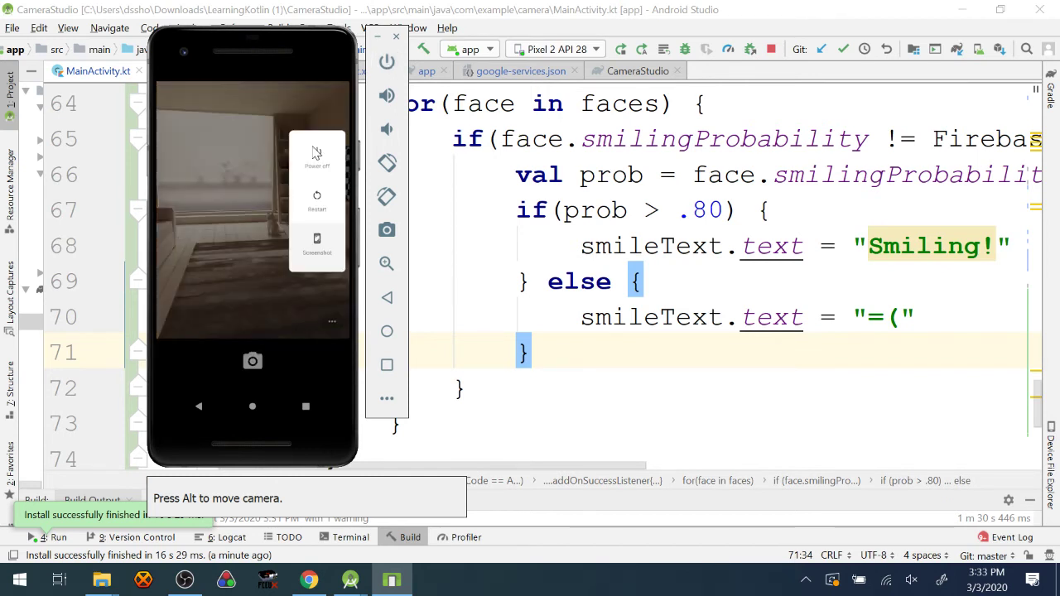
click(310, 214)
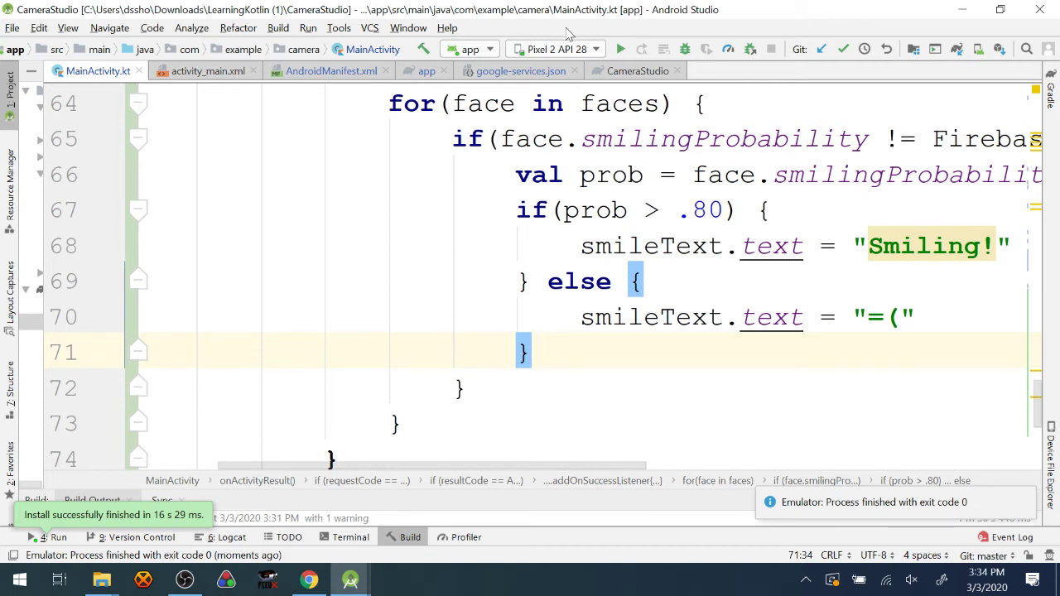
click(588, 51)
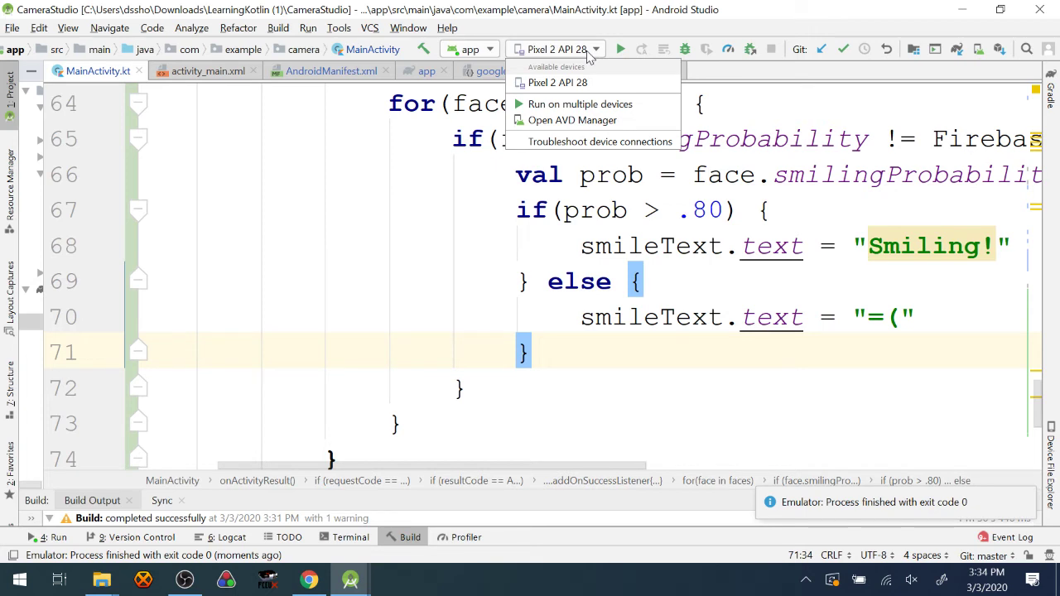
click(588, 53)
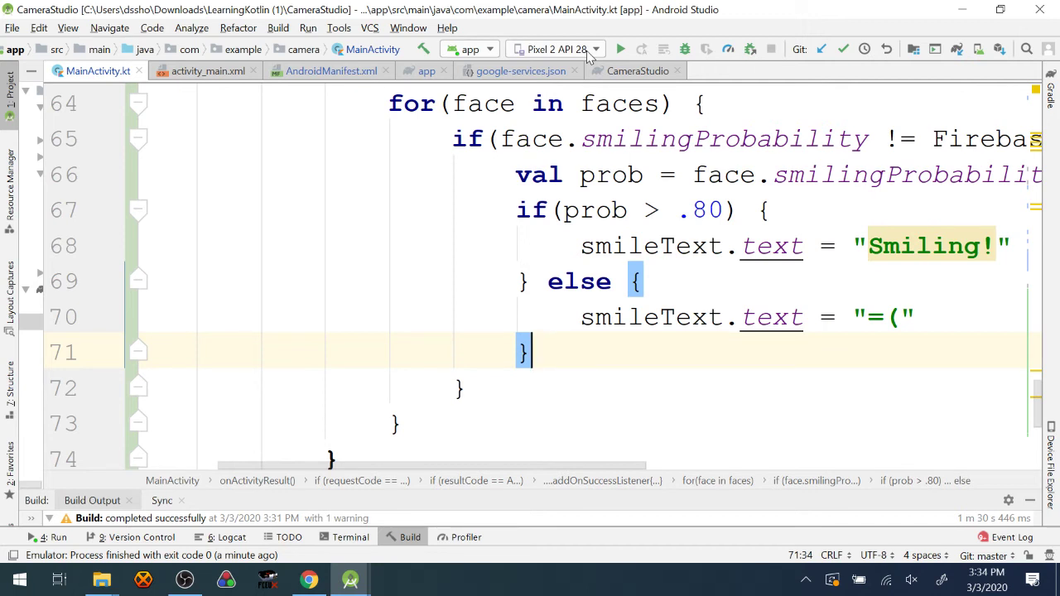
click(620, 49)
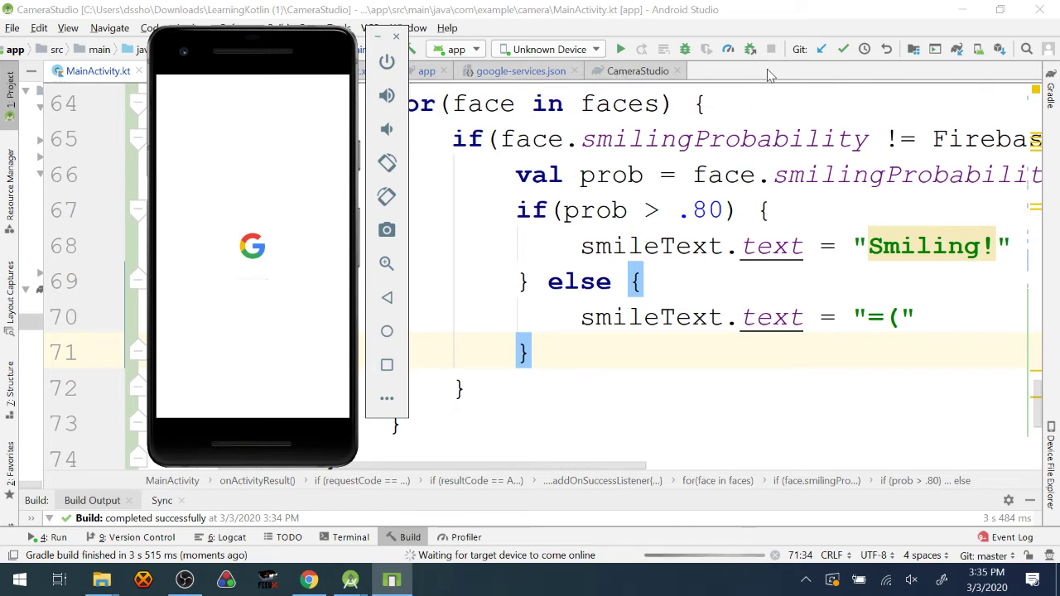
Edit the Pixel 2 API 28 virtual device so both its front and back cameras use Webcam0, and save the configuration.
click(590, 51)
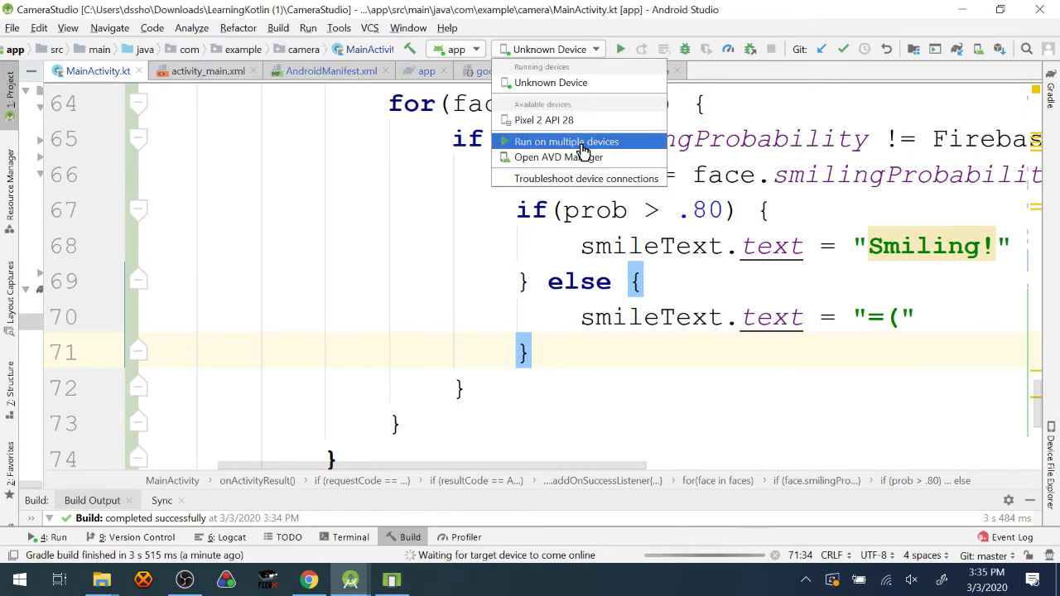
click(579, 157)
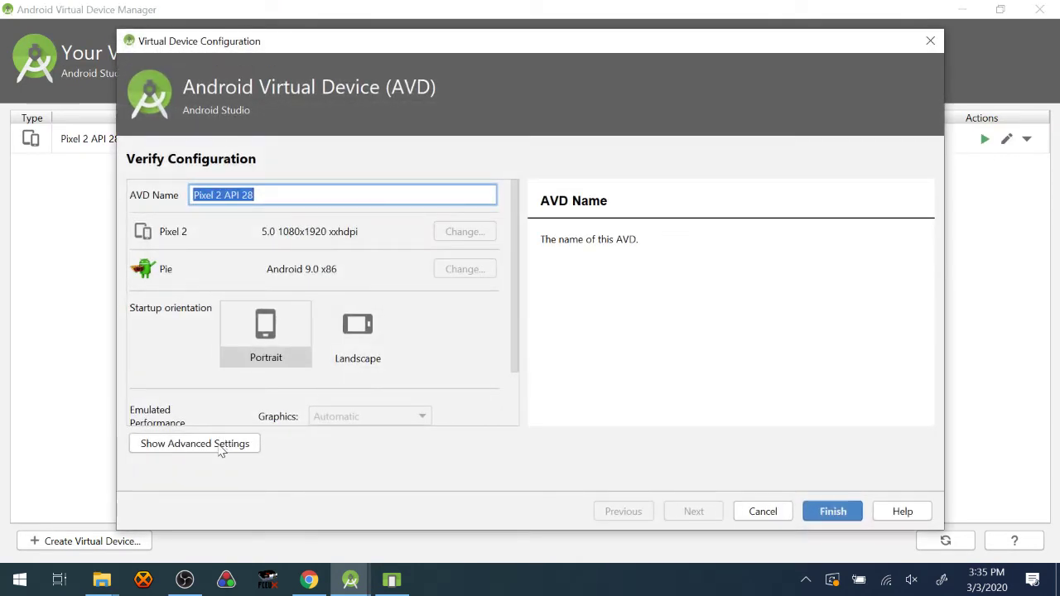
click(221, 443)
scroll(305, 379, down, 2)
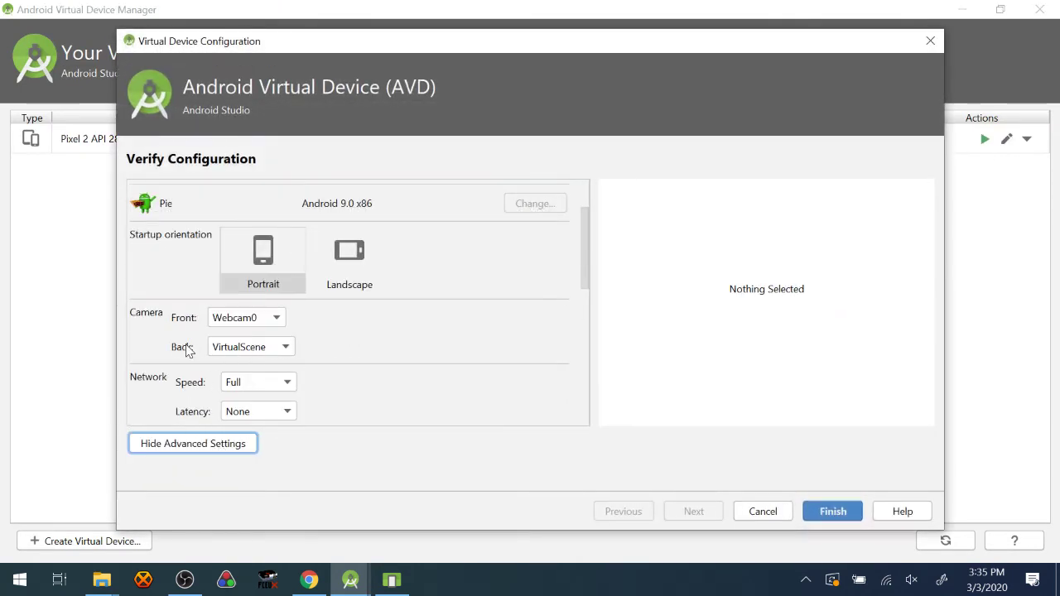
click(251, 348)
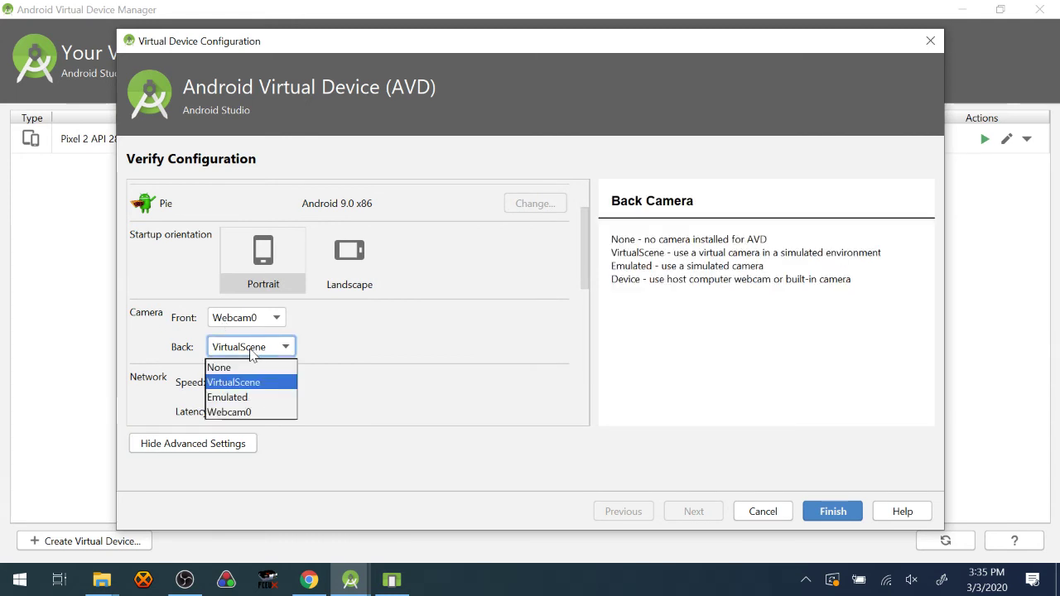
click(257, 412)
click(254, 322)
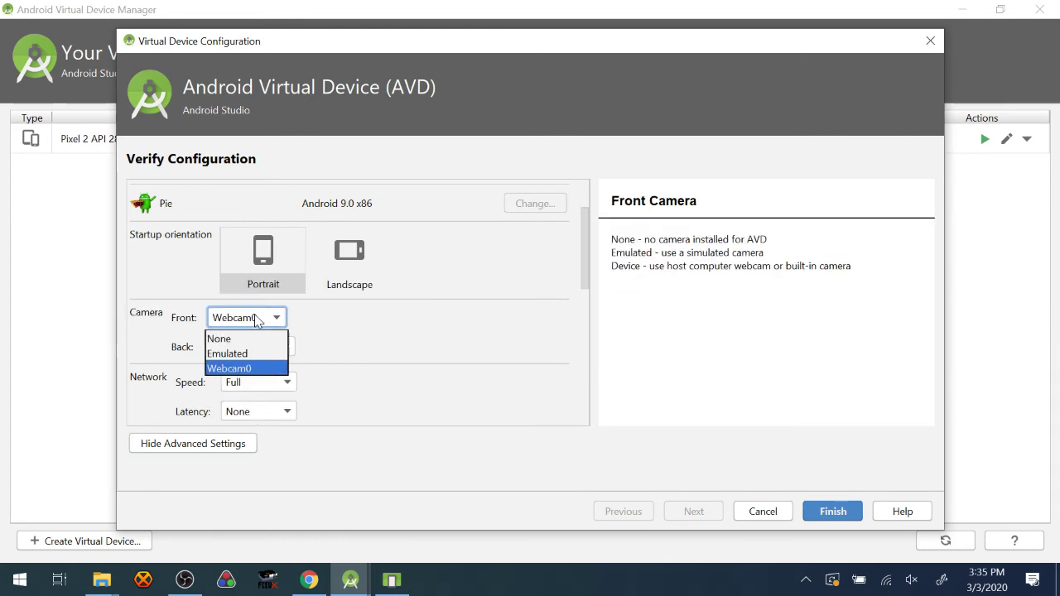
click(252, 369)
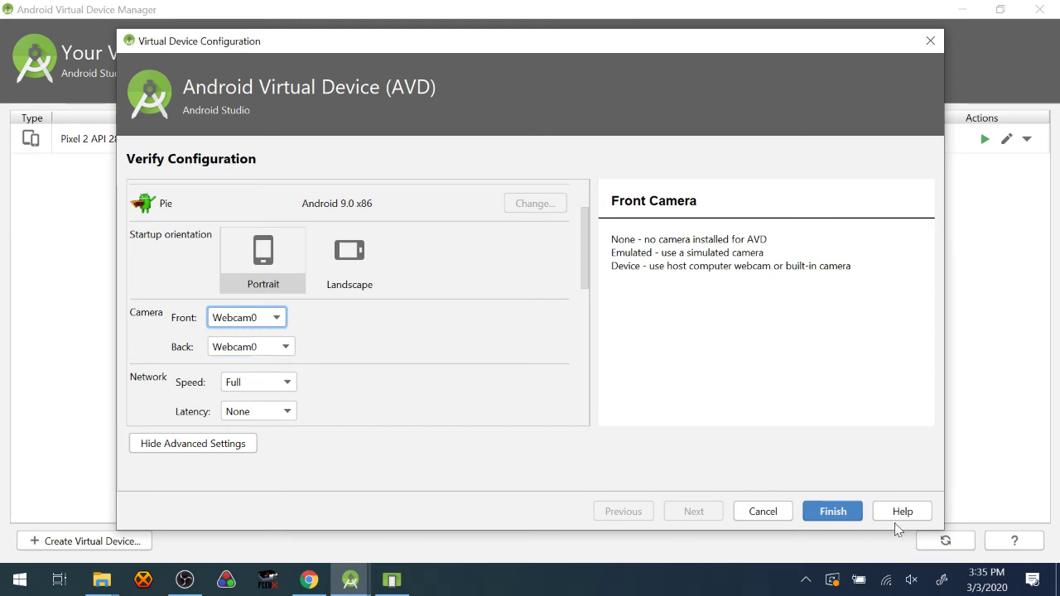
click(809, 512)
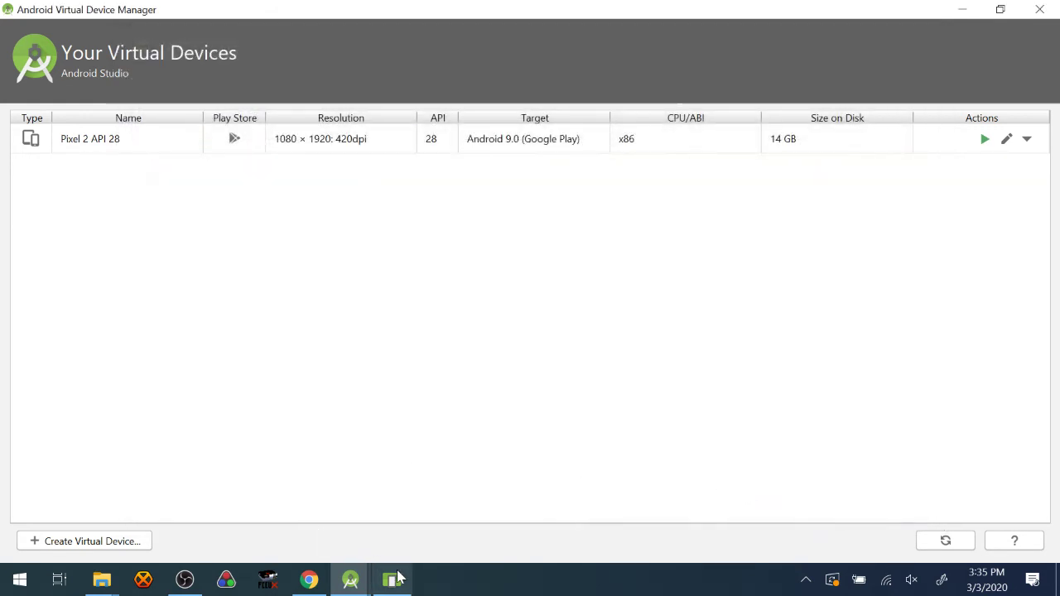
Switch to the emulator, open the camera from CameraStudio to check its feed, and restart the emulated phone.
click(394, 577)
click(272, 387)
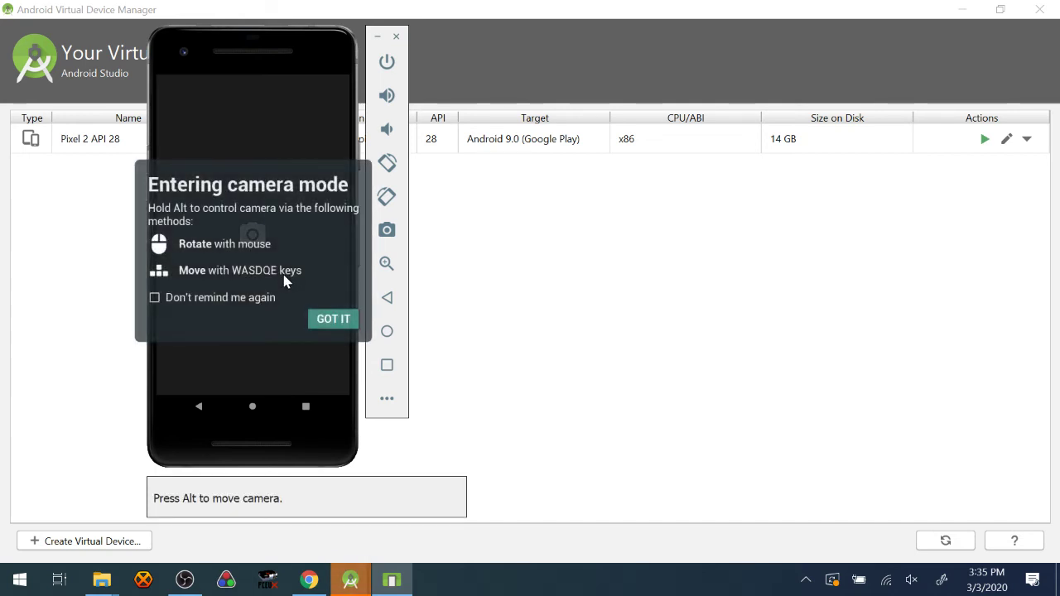
click(333, 318)
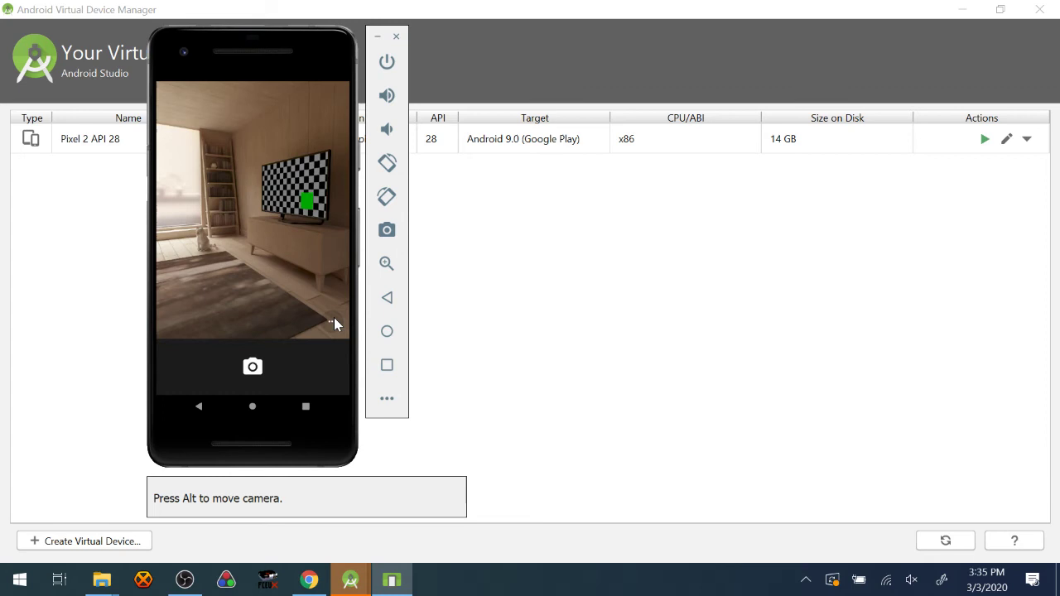
click(383, 68)
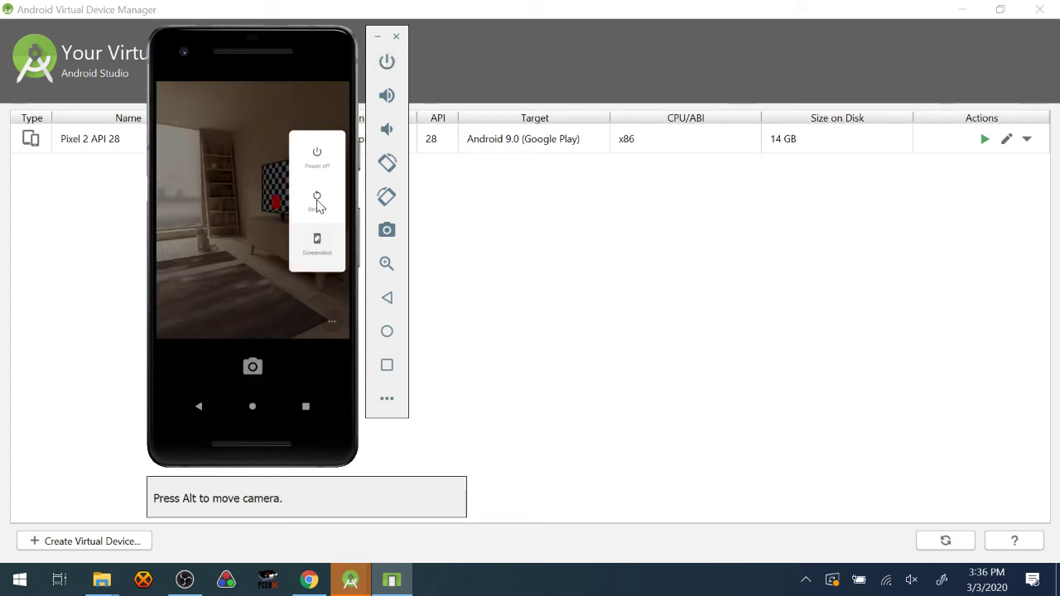
click(317, 200)
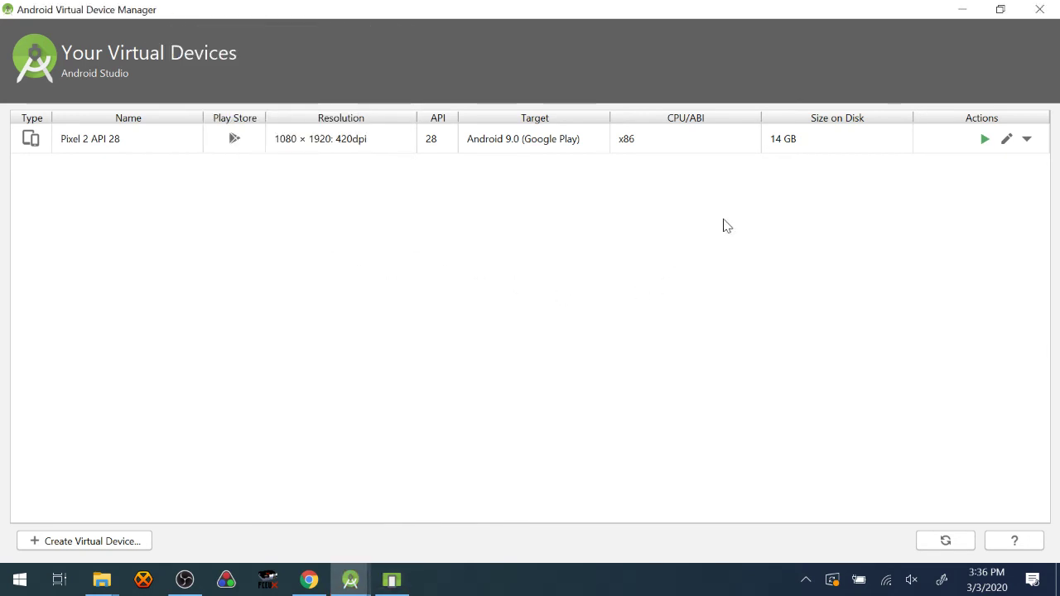
Check the front and back camera sources in the advanced configuration of the Pixel 2 API 28 virtual device, and finish.
click(1005, 139)
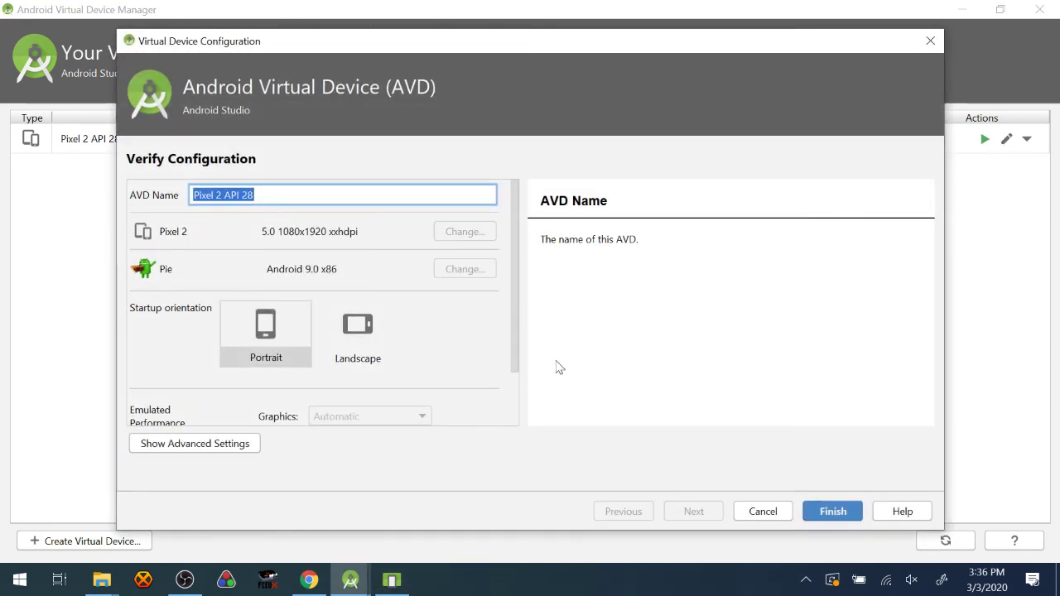
click(213, 452)
scroll(257, 410, down, 2)
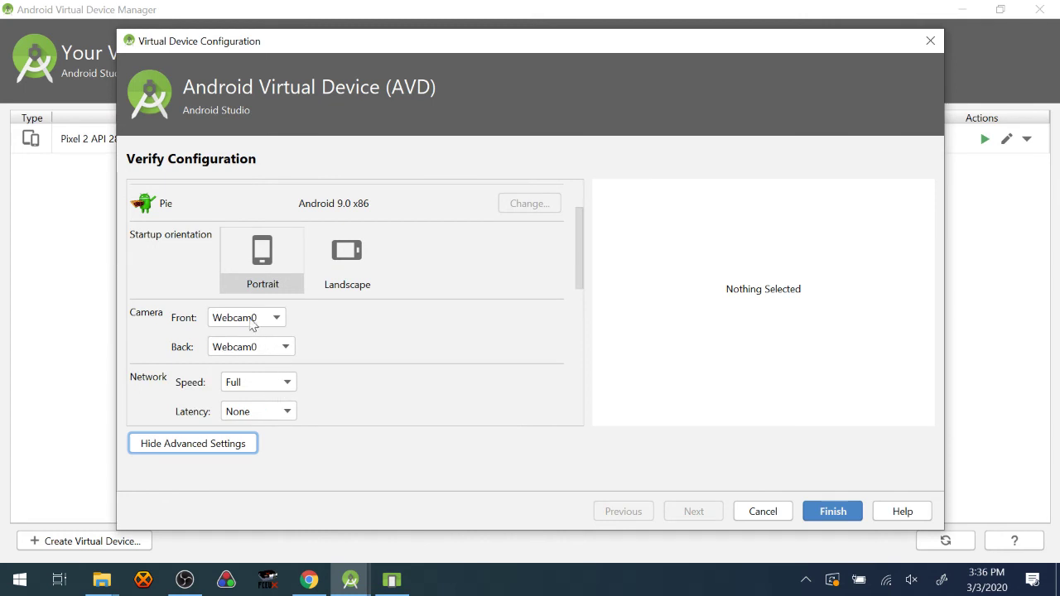
click(832, 515)
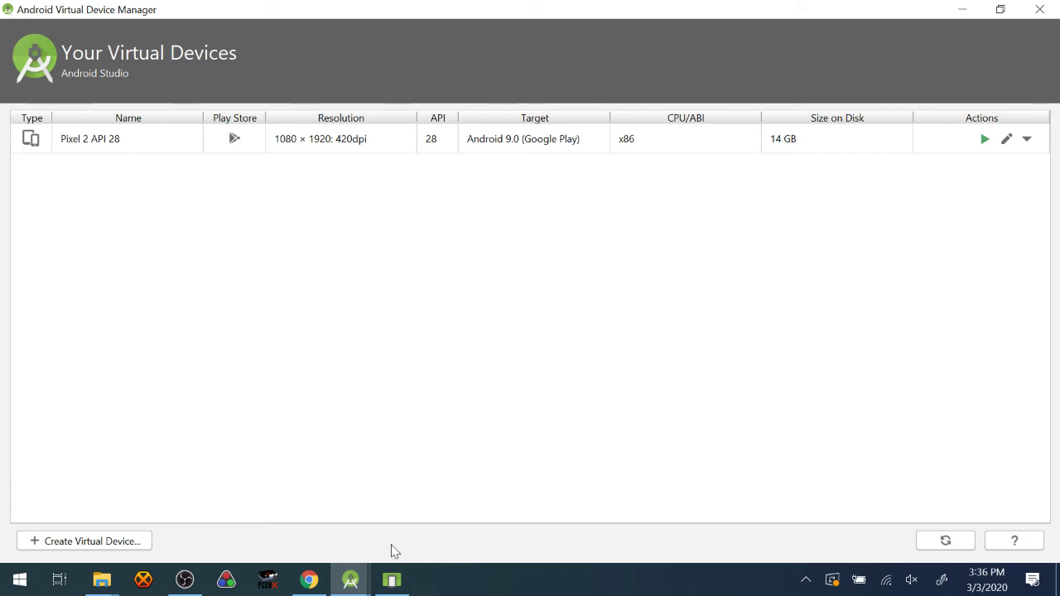
Switch to the emulator, launch CameraStudio from the phone's app list, and open the camera for a photo.
click(394, 586)
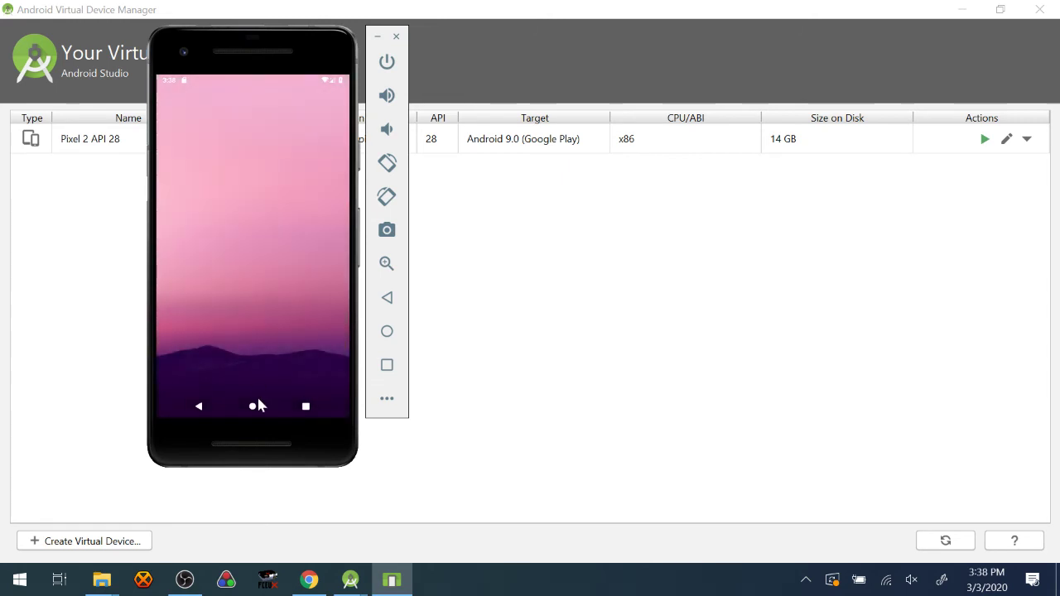
click(257, 406)
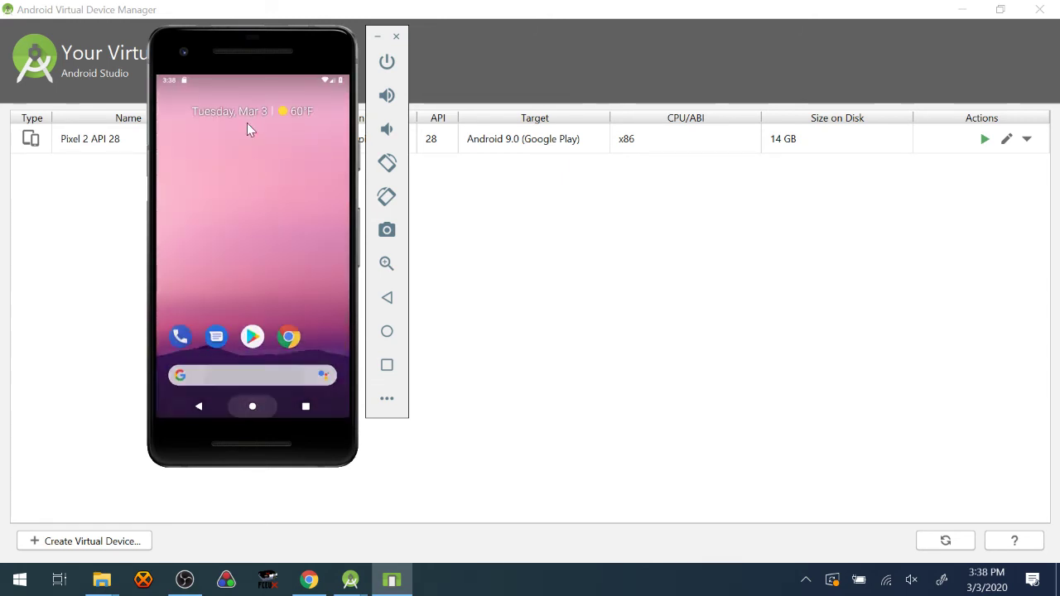
scroll(247, 123, down, 2)
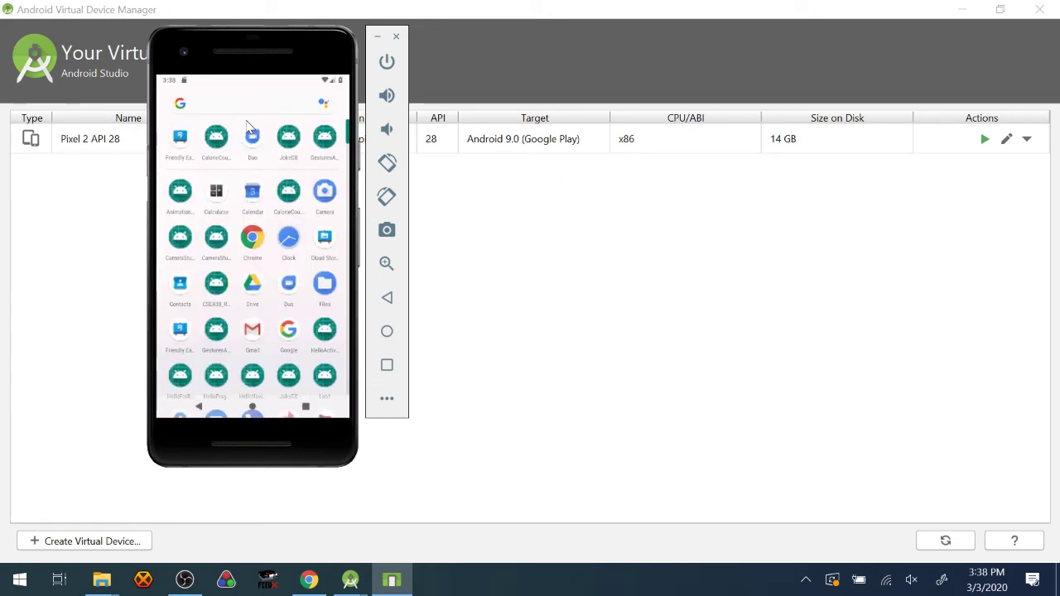
click(216, 247)
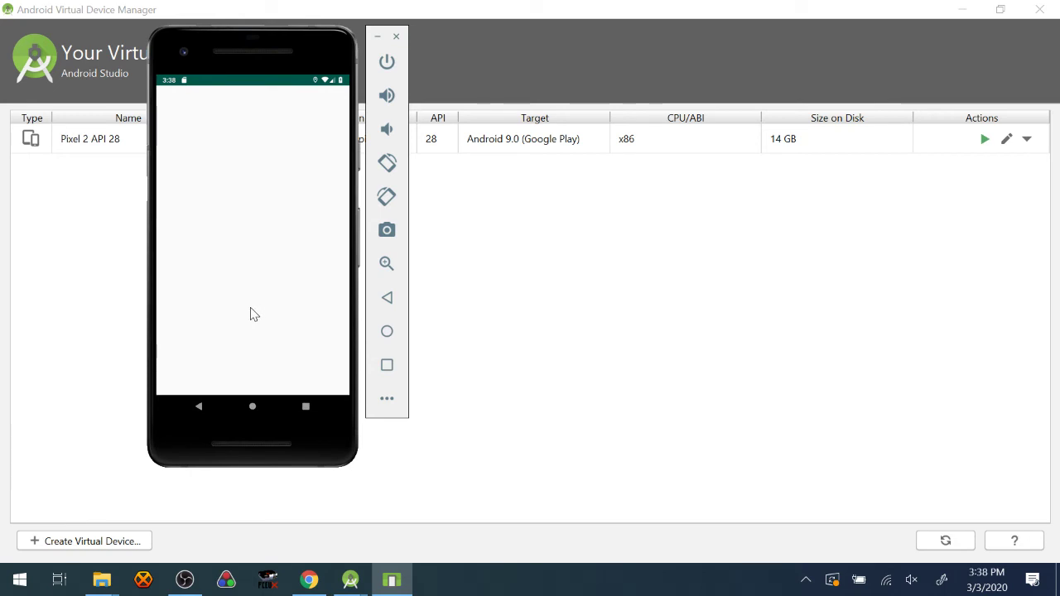
click(261, 385)
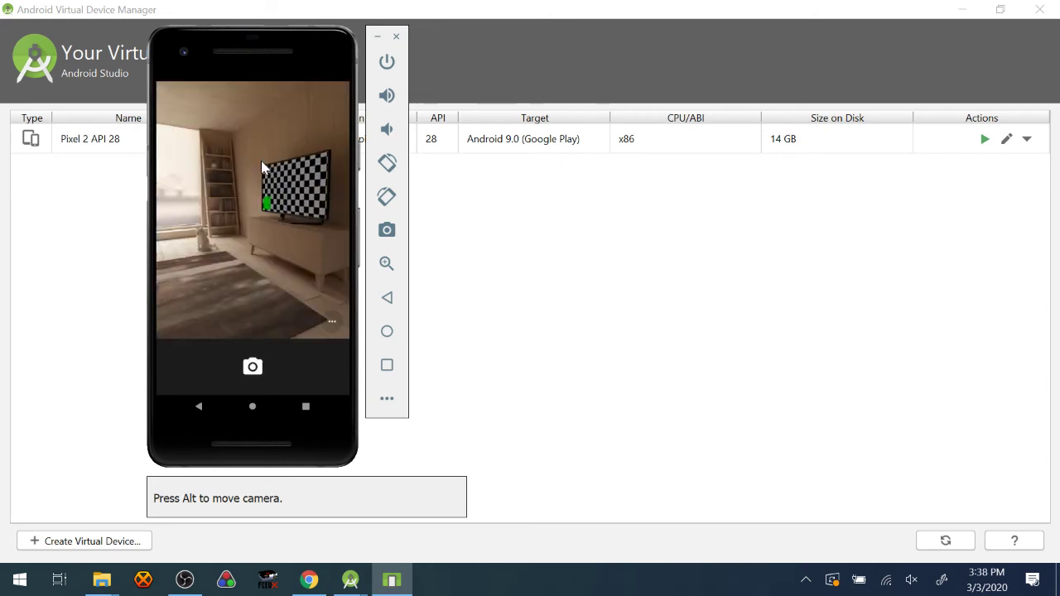
Try to switch between the phone's front and back cameras through the camera's extra options, and dismiss the error.
click(331, 316)
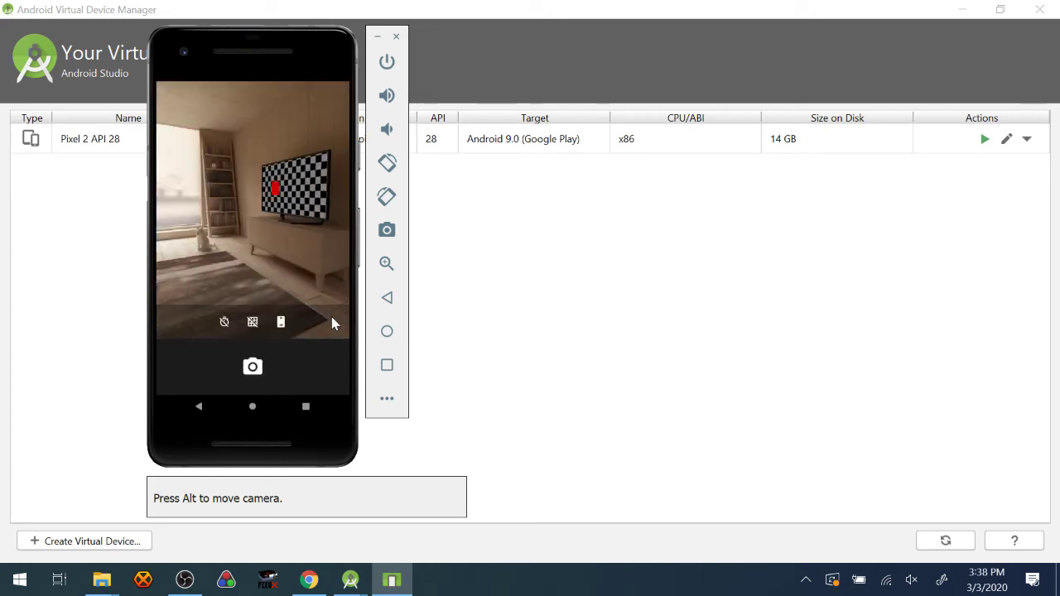
click(281, 322)
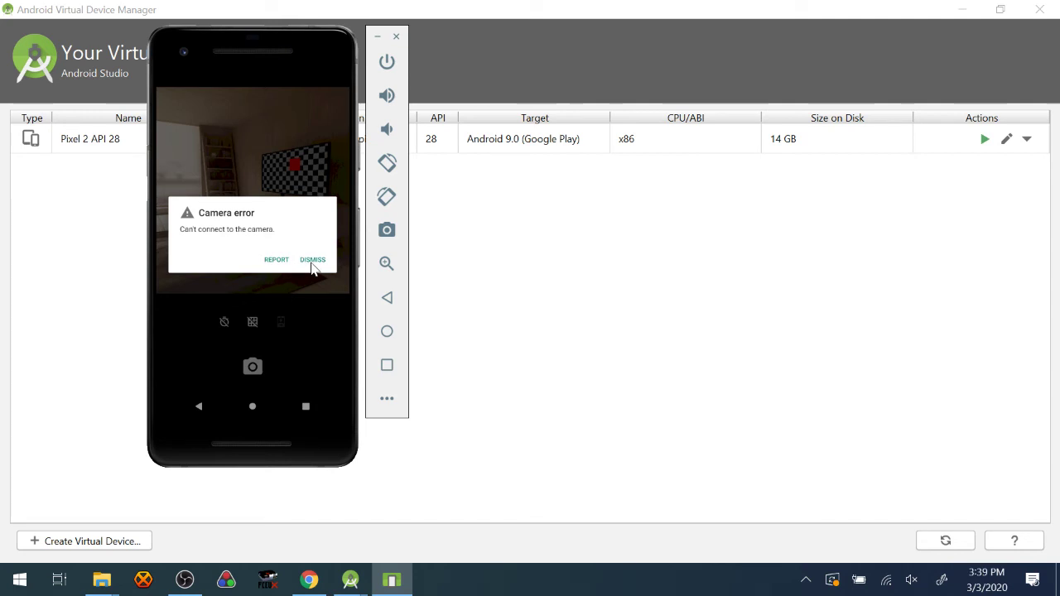
click(312, 261)
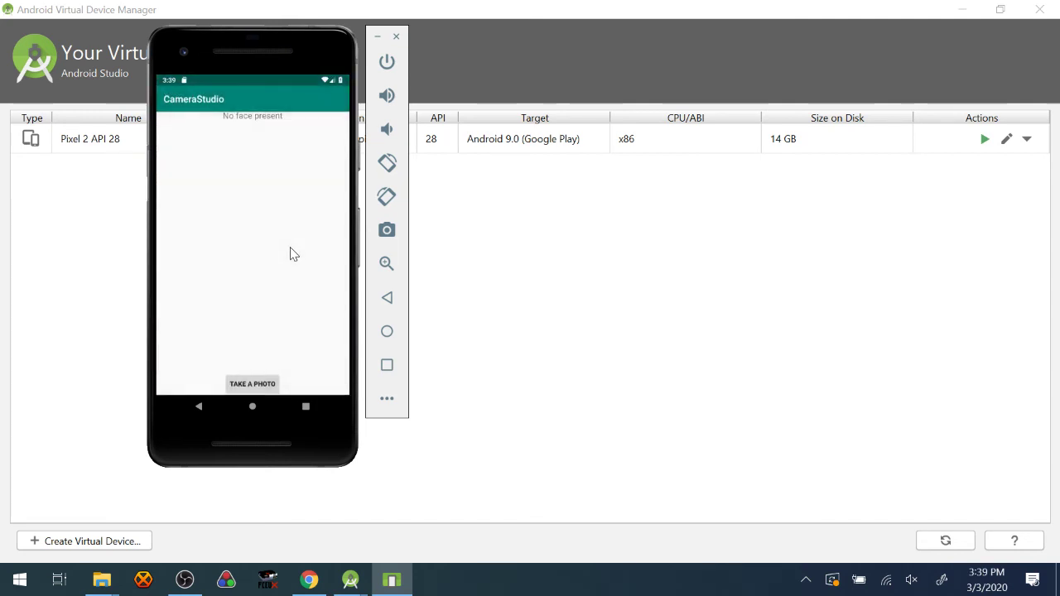
Try twice more to open the camera from CameraStudio for a photo, dismissing the camera errors.
click(253, 386)
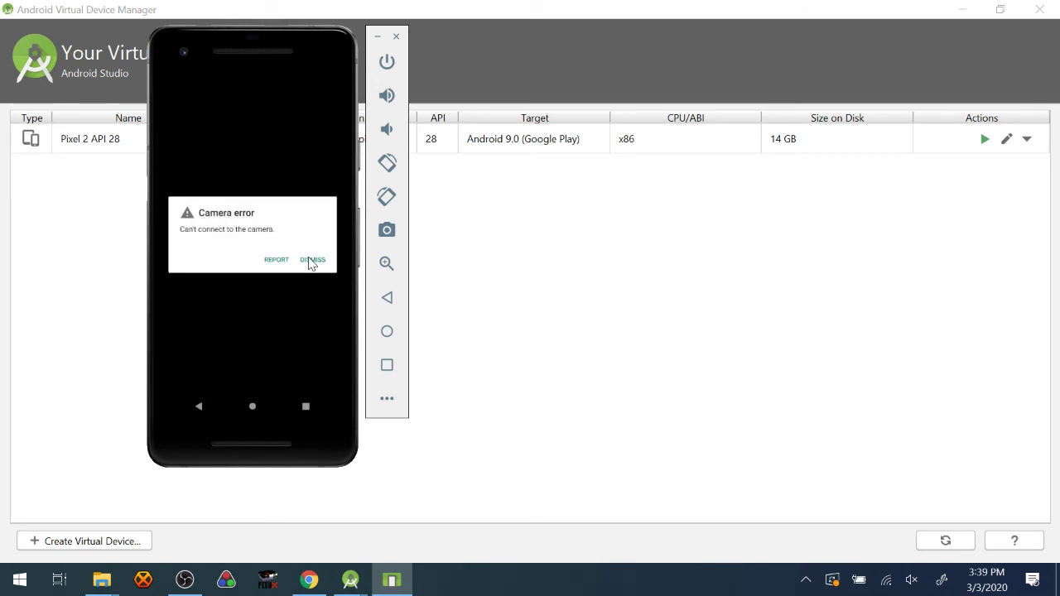
click(313, 262)
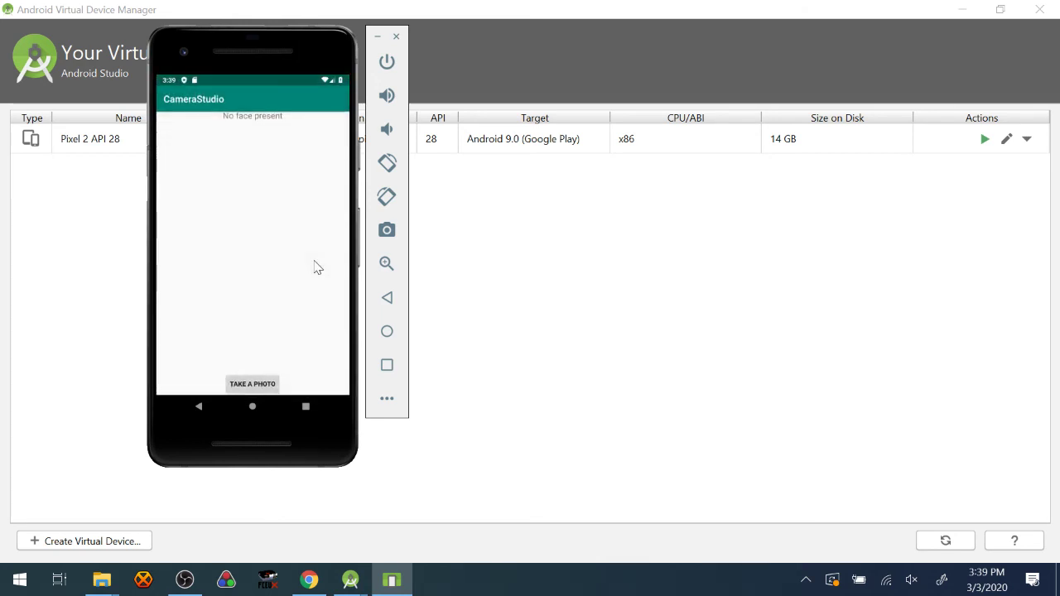
click(252, 385)
click(317, 264)
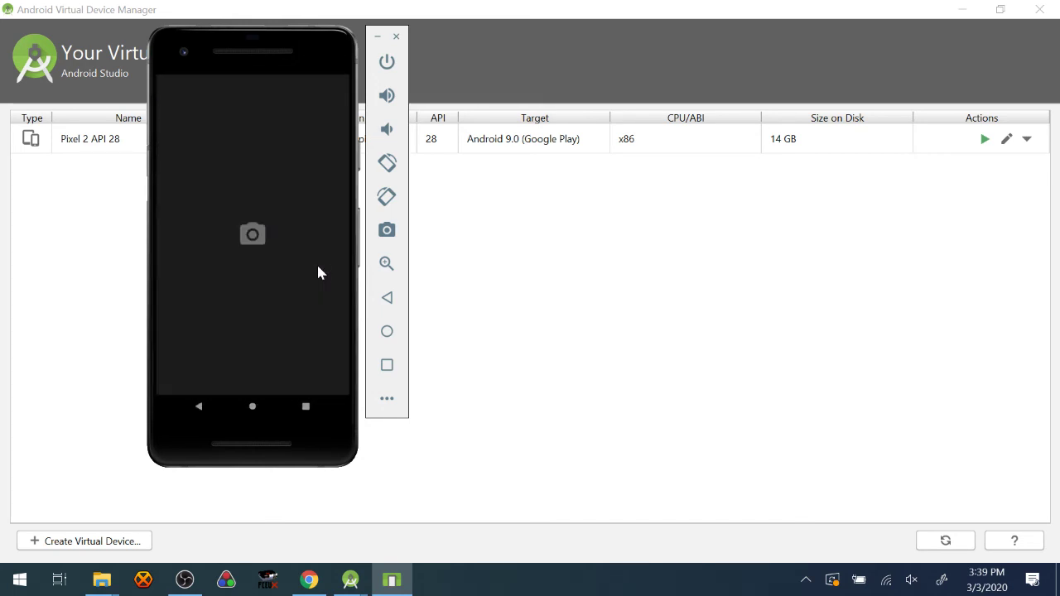
Review the back camera choices for Pixel 2 API 28, reselect Webcam0 as its front camera, and save the configuration.
click(614, 284)
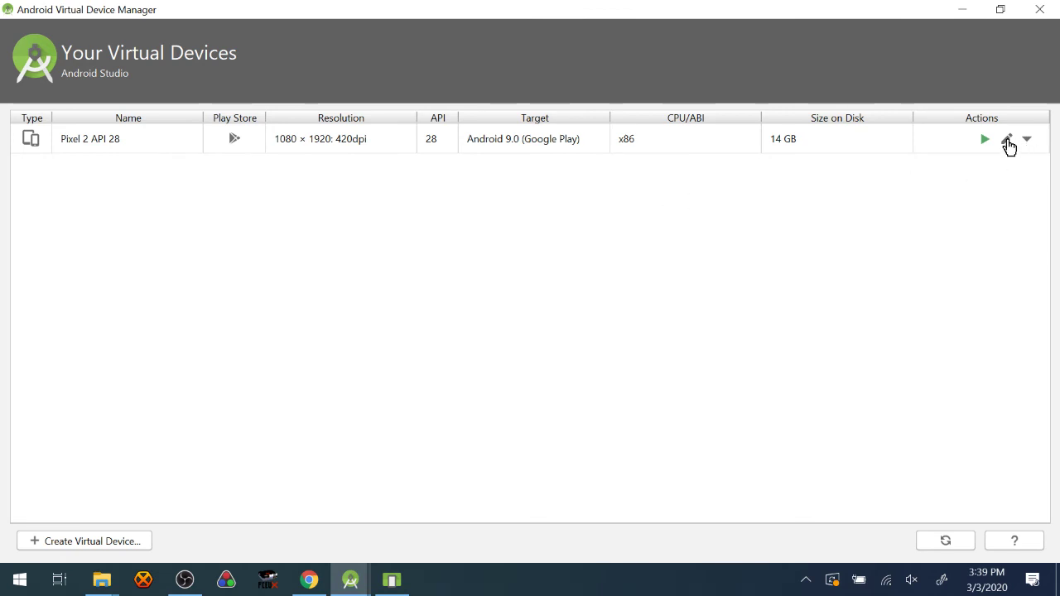
click(1007, 140)
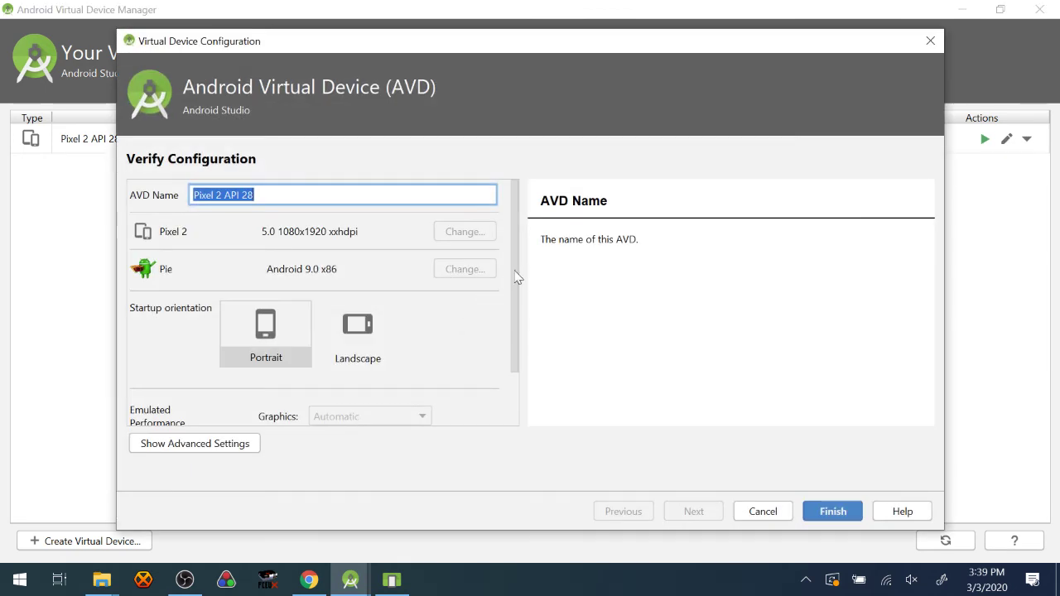
click(199, 450)
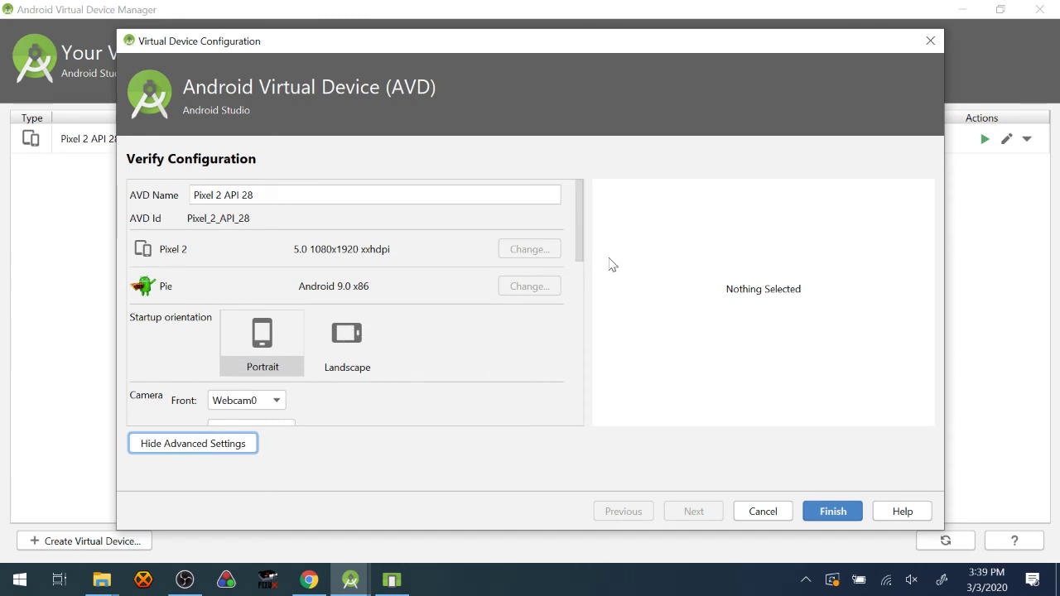
drag(583, 240, 580, 289)
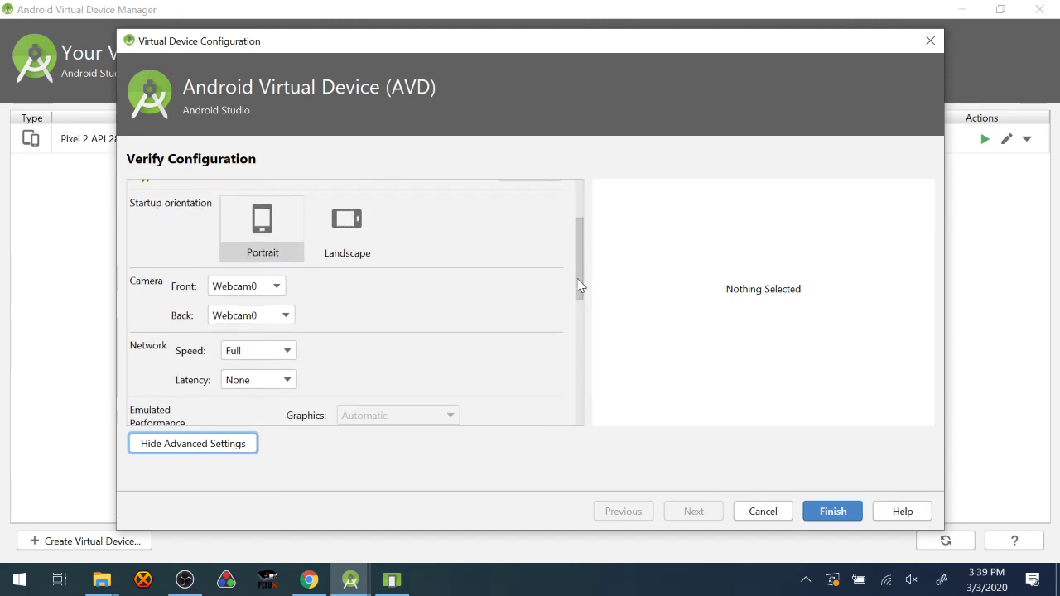
click(273, 320)
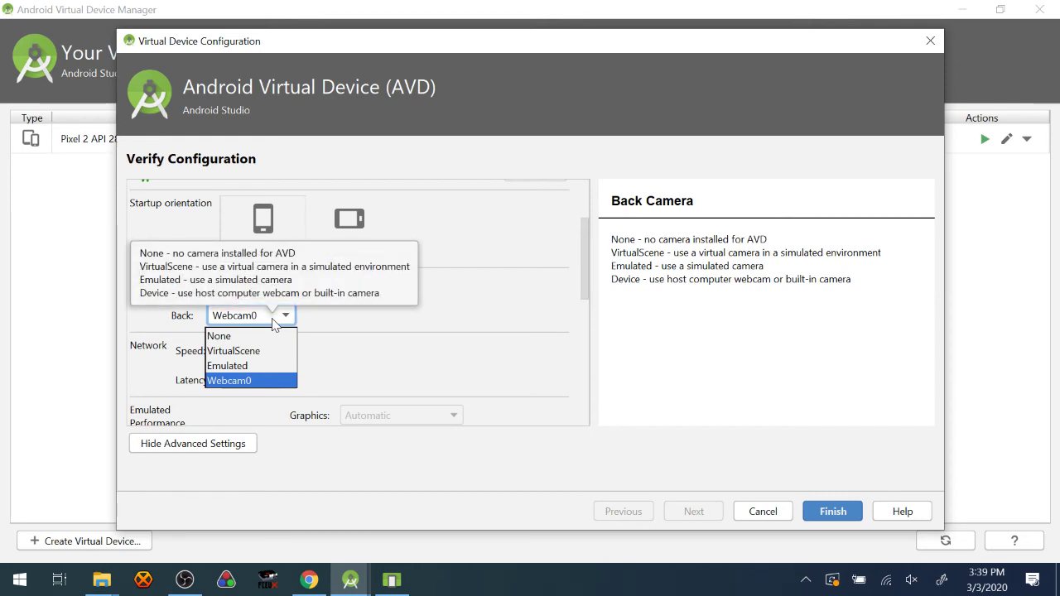
click(273, 323)
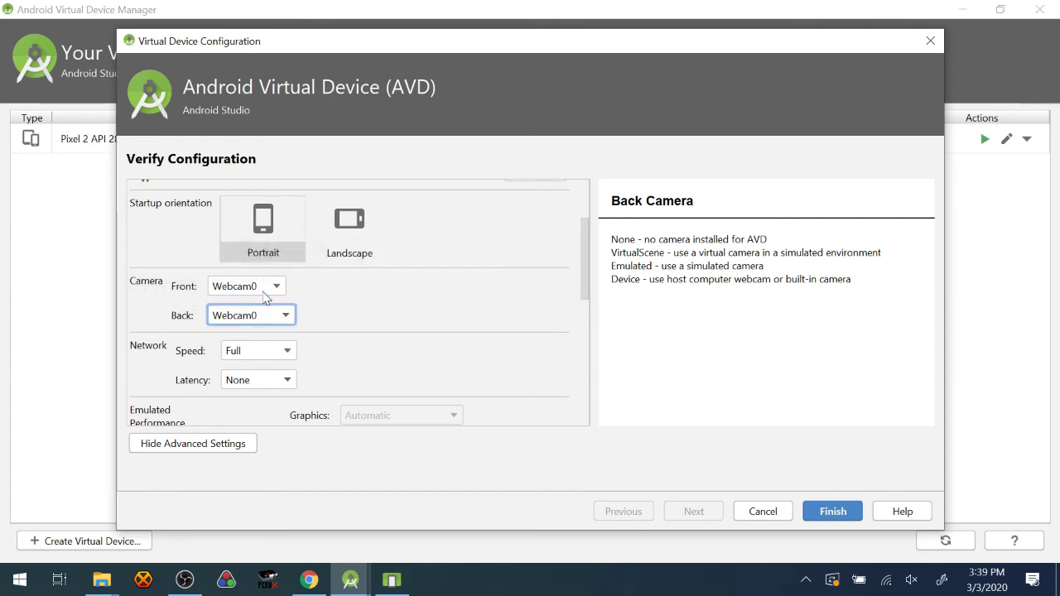
click(267, 287)
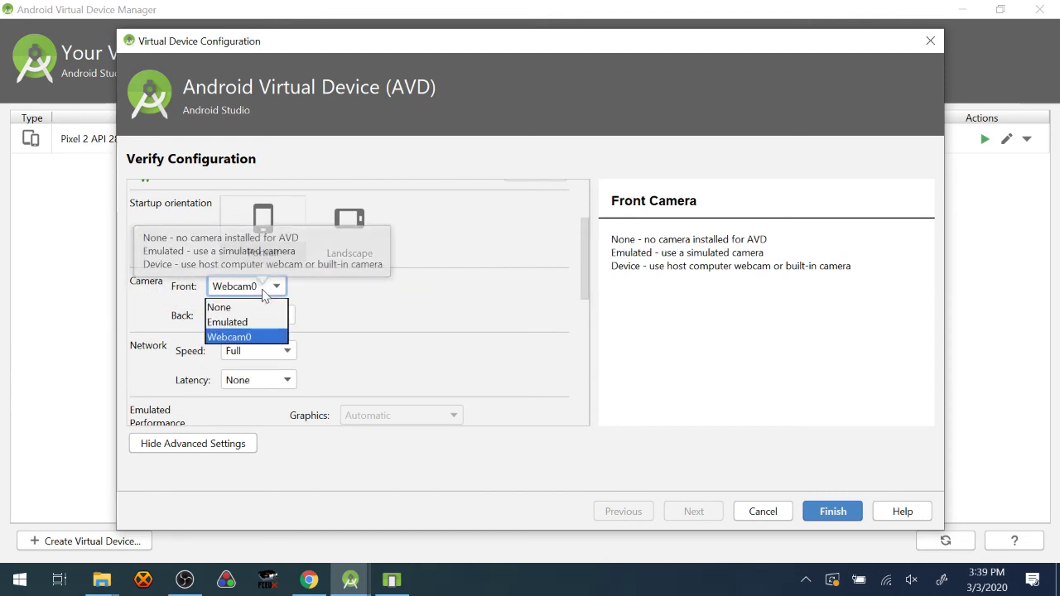
click(262, 336)
click(833, 511)
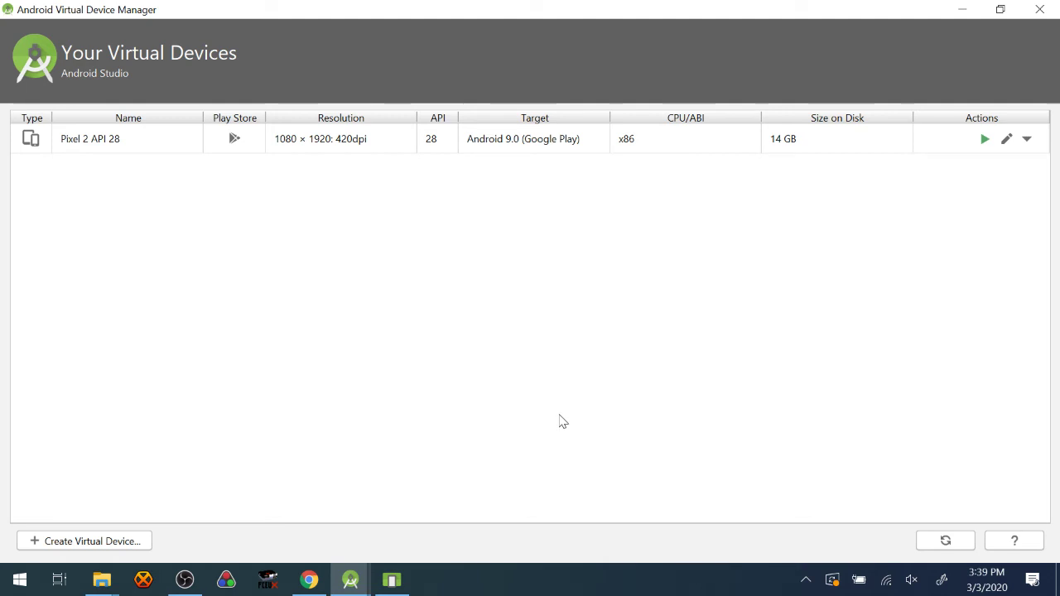
Switch to the emulator, try to return to the phone's home screen, and close the stopped Pixel Launcher.
click(390, 578)
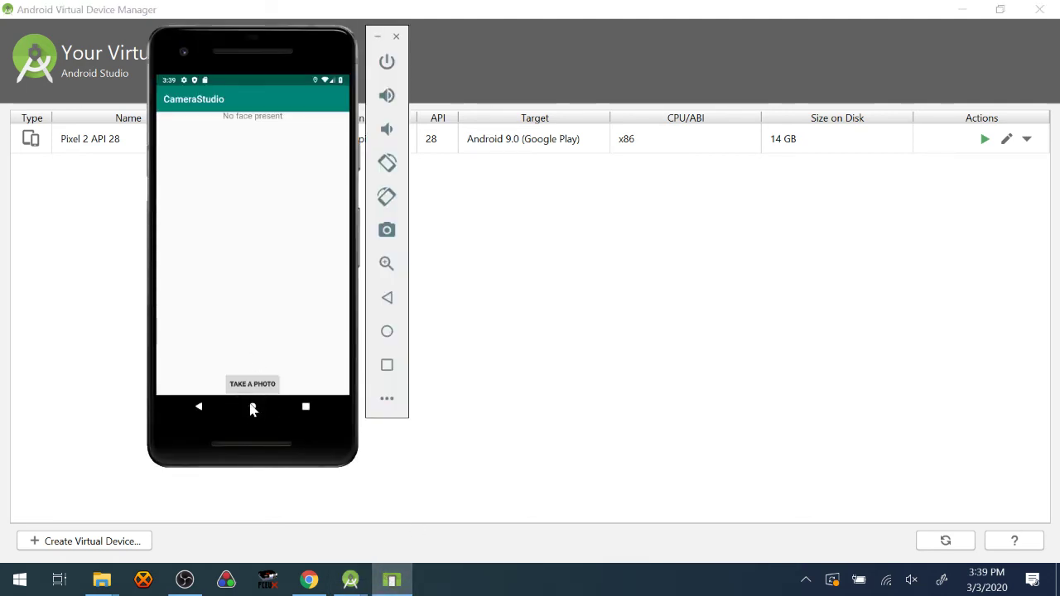
click(254, 410)
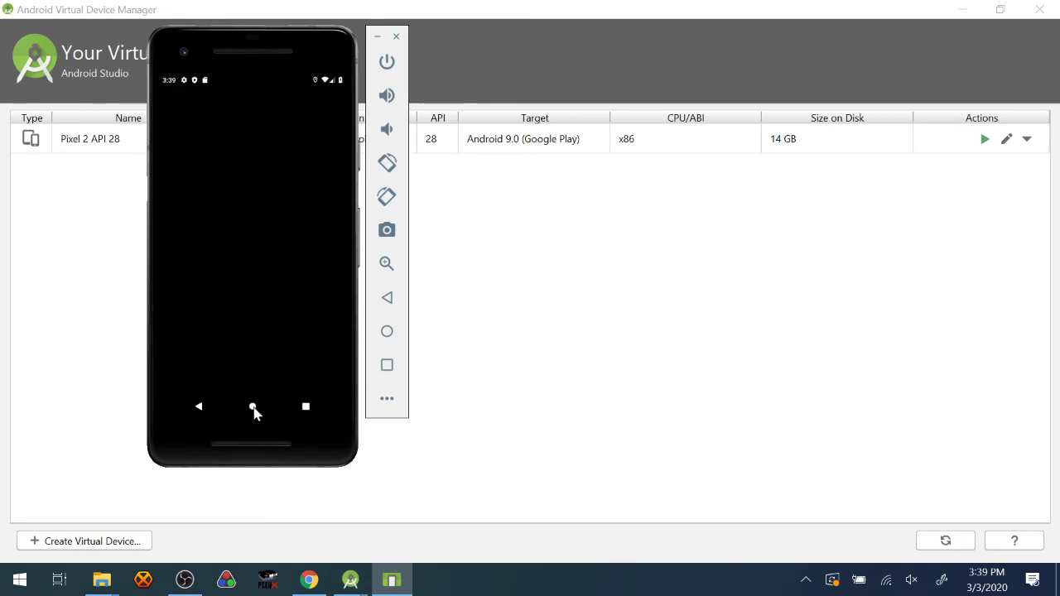
click(386, 62)
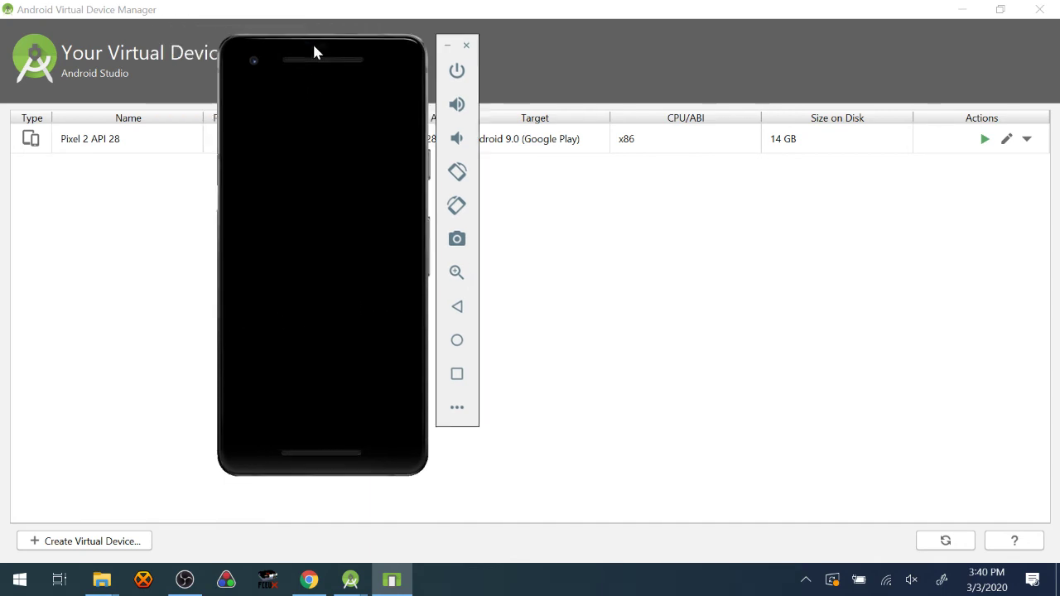
click(427, 423)
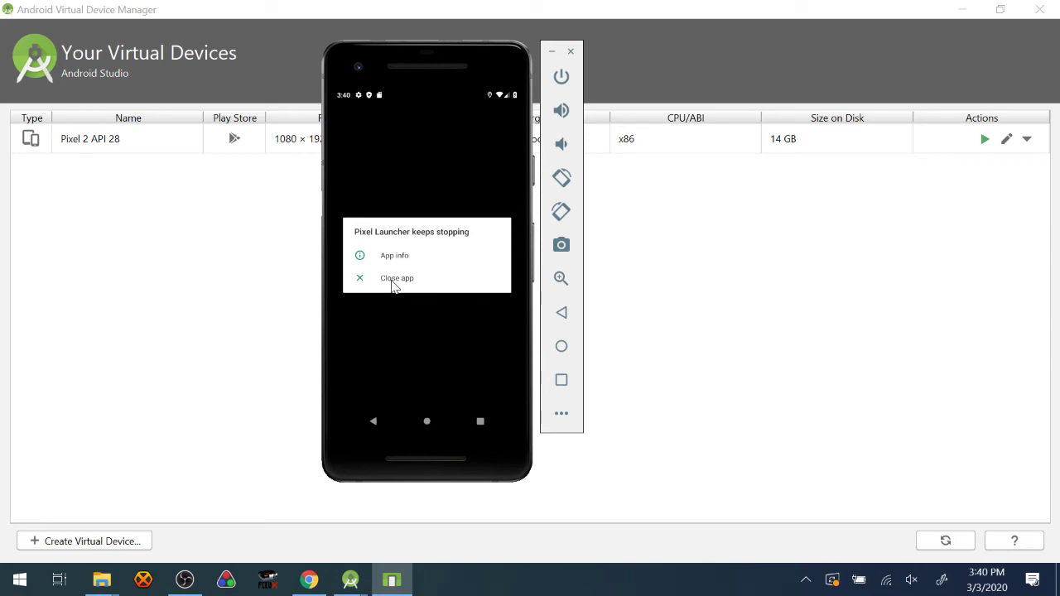
click(395, 279)
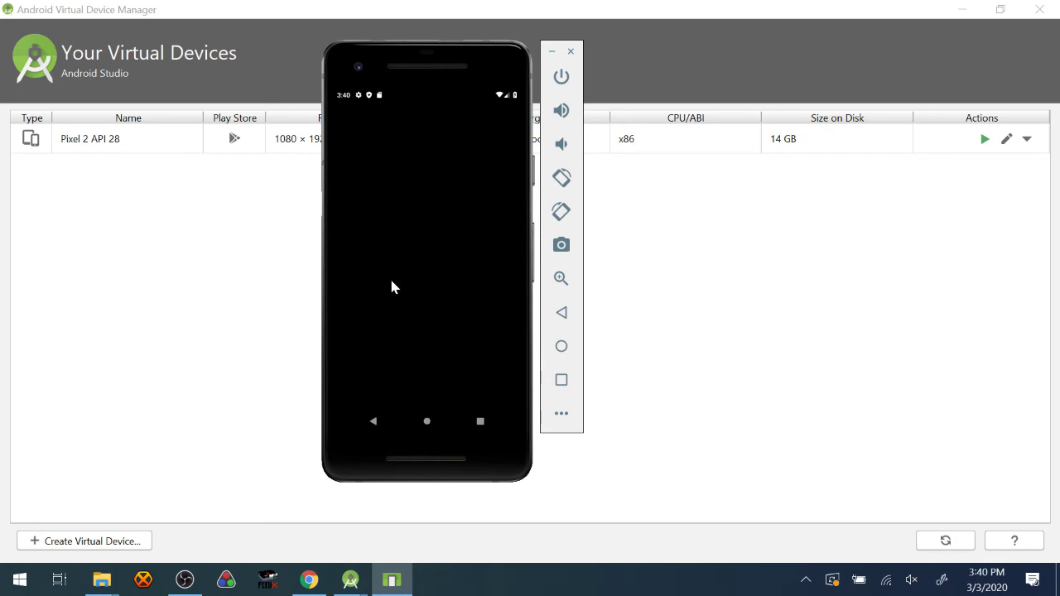
click(430, 422)
Power off the emulated phone and run the CameraStudio app again on Pixel 2 API 28 from Android Studio.
click(563, 78)
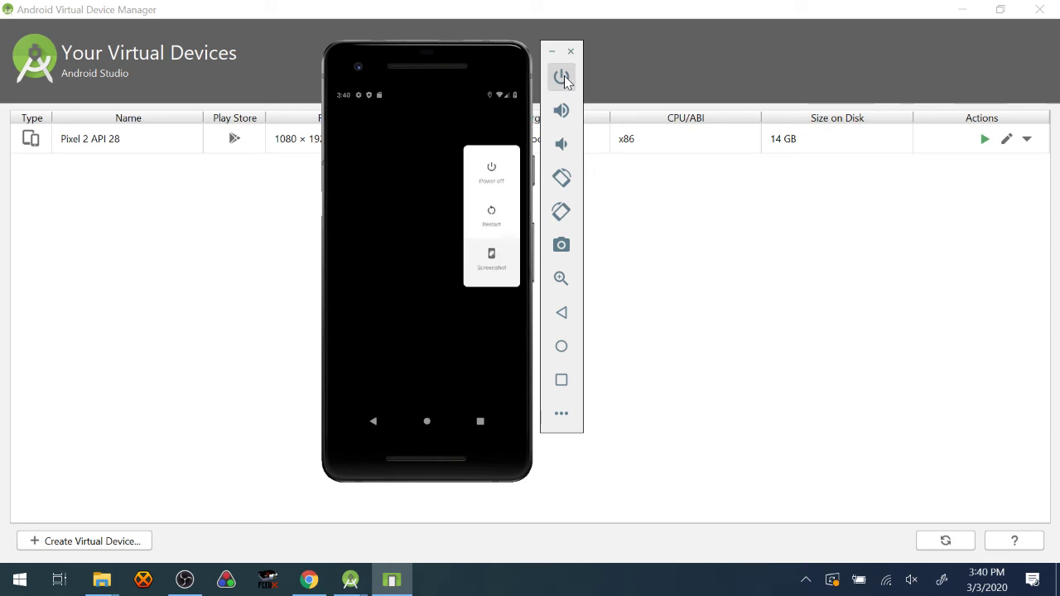
click(489, 174)
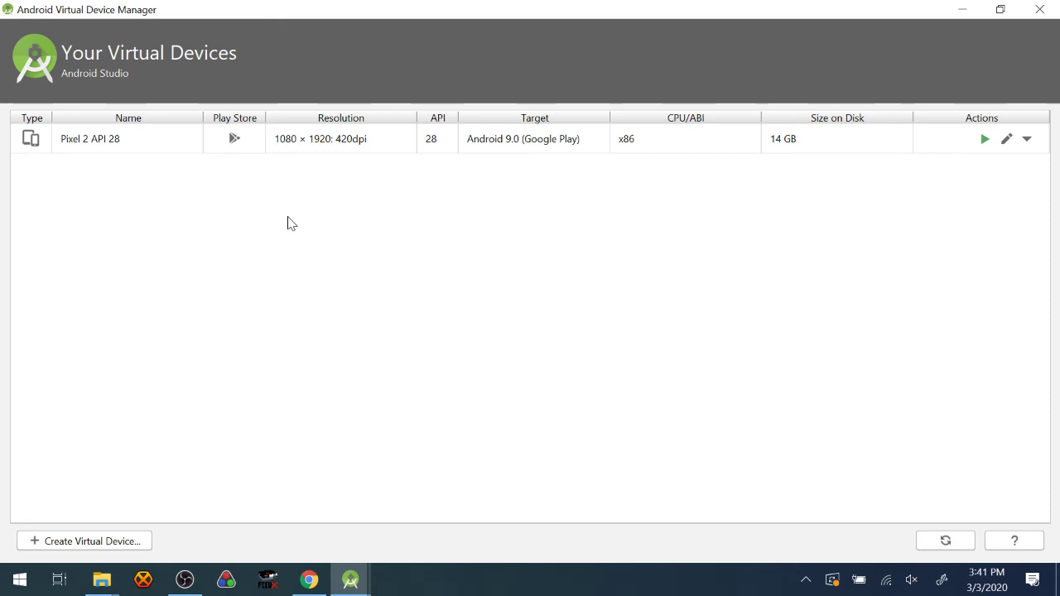
mouse_move(339, 584)
click(323, 530)
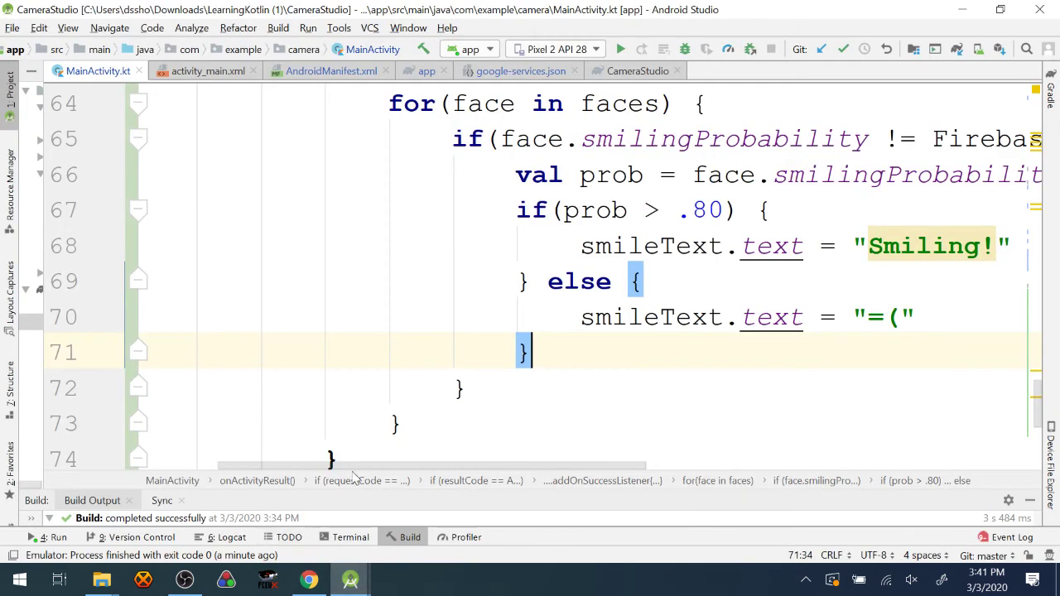
click(621, 48)
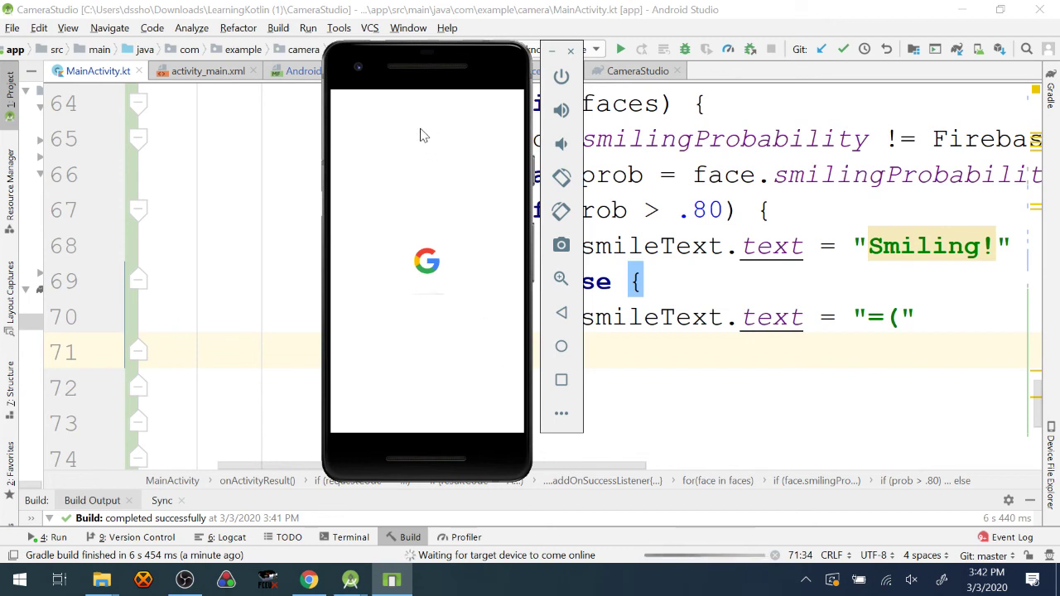
Switch to Chrome, search for "firebase ml kit tensorflow", and open the guide on TensorFlow Lite model inference with ML Kit on Android.
click(310, 582)
key(ctrl+l)
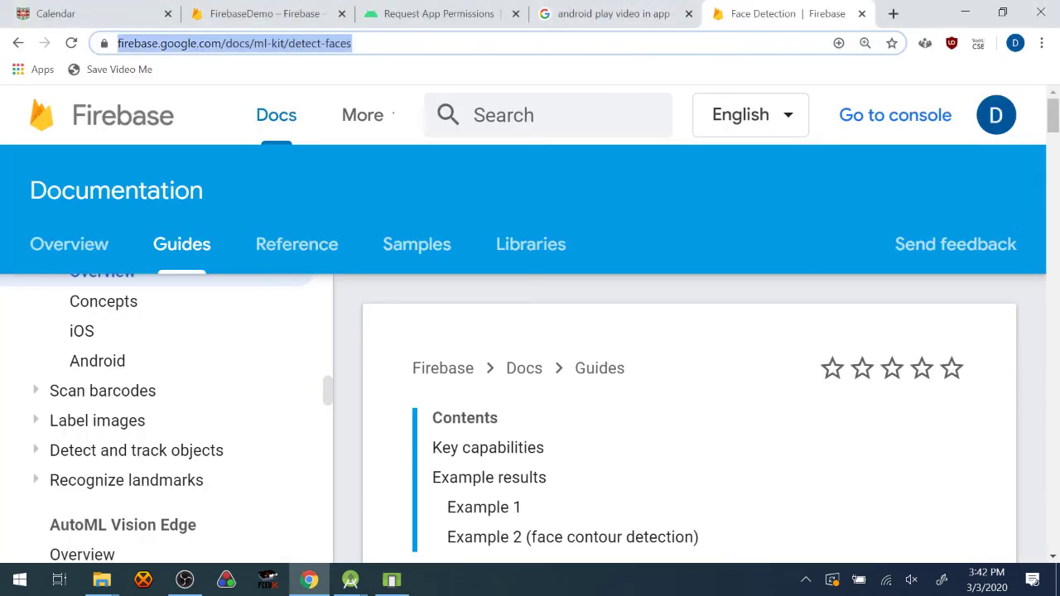
text(firebase m)
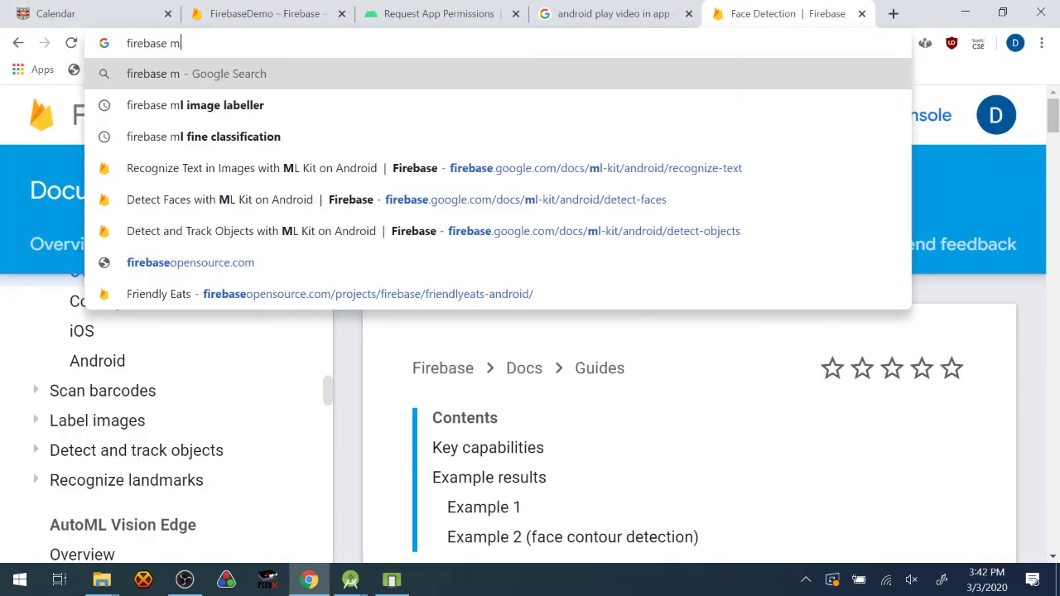
text(l tens)
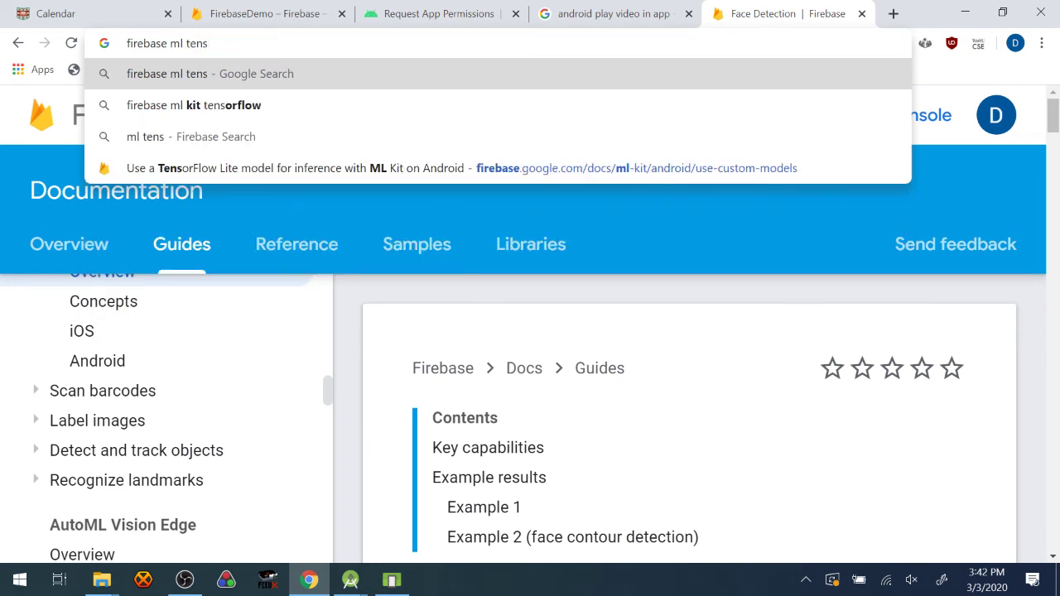
key(Down)
key(Return)
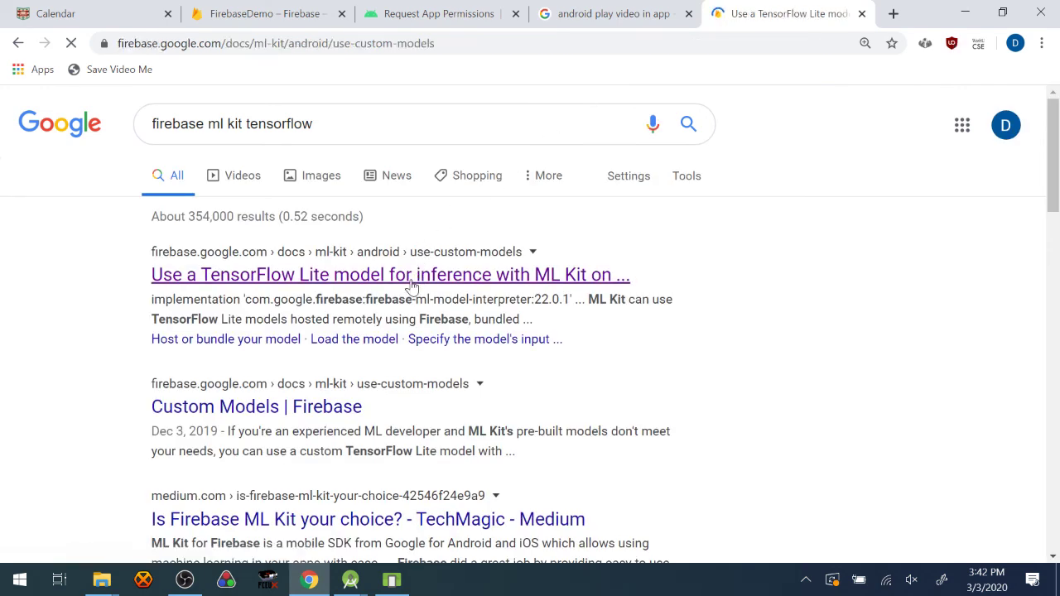
Reduce the page zoom and skim the guide to using a TensorFlow Lite model with ML Kit on Android.
scroll(414, 282, down, 6)
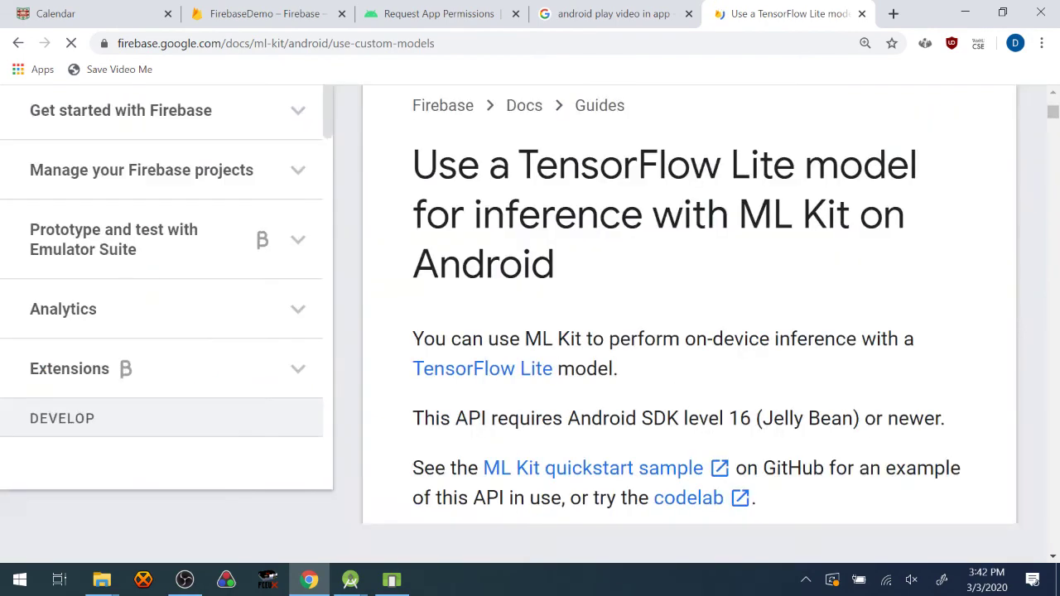
key(ctrl+minus)
key(ctrl+minus)
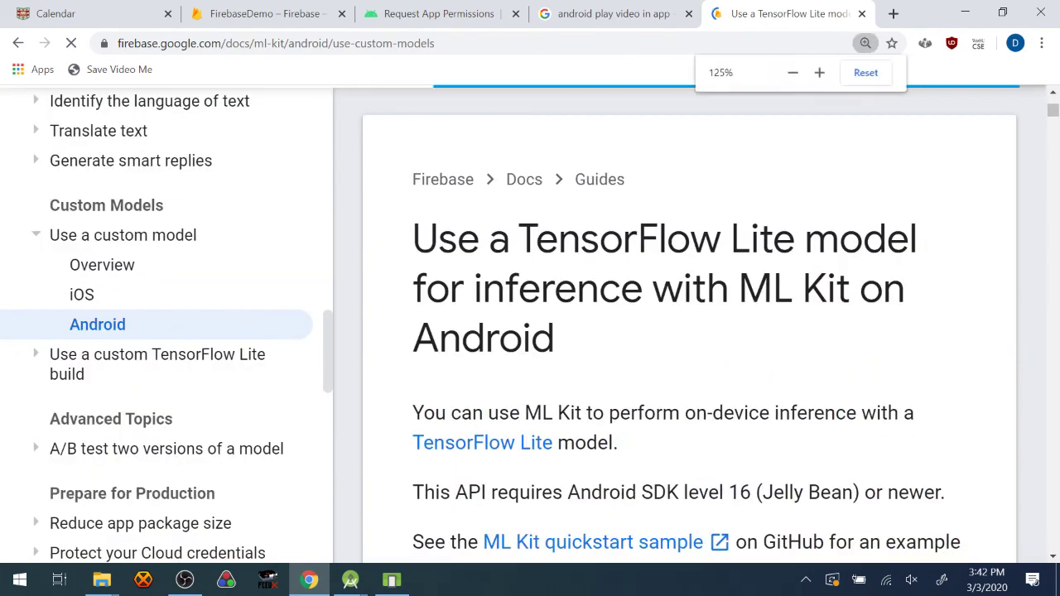
scroll(474, 286, down, 10)
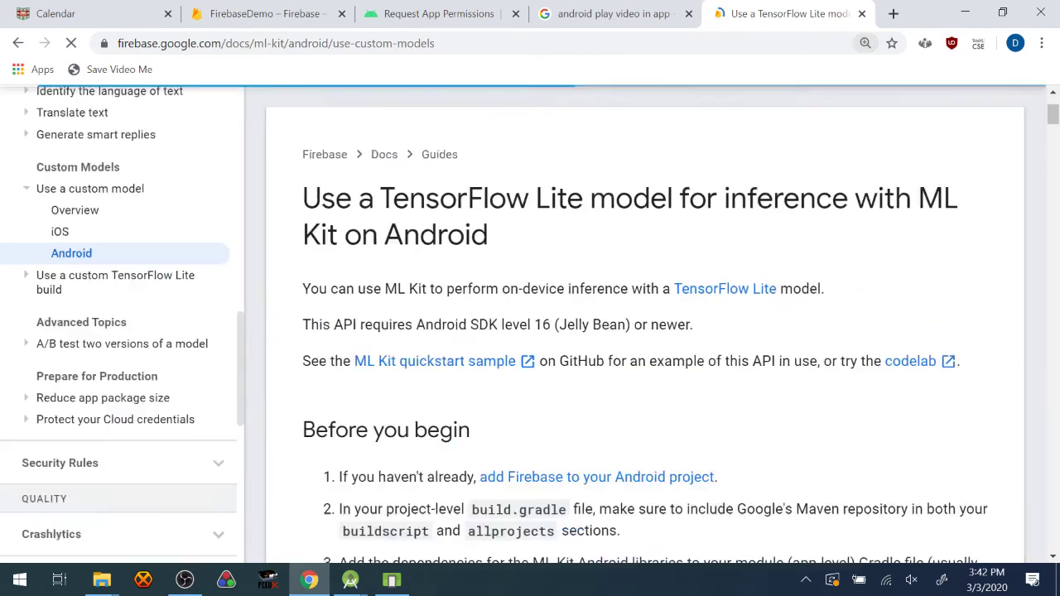
scroll(475, 286, down, 20)
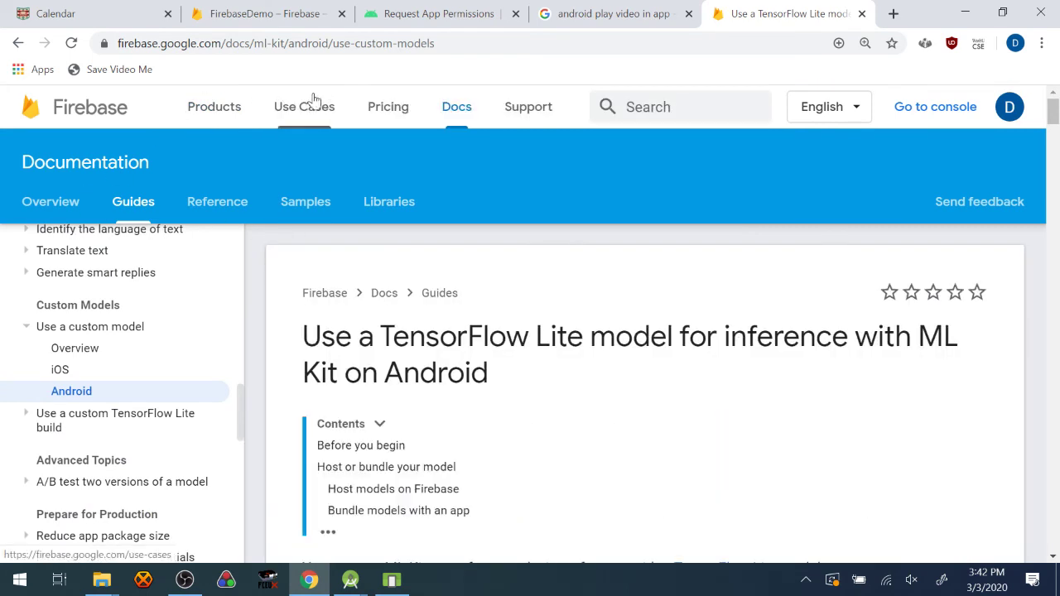
Open the Firebase pricing page and expand the ML Kit details of the free plan.
click(384, 115)
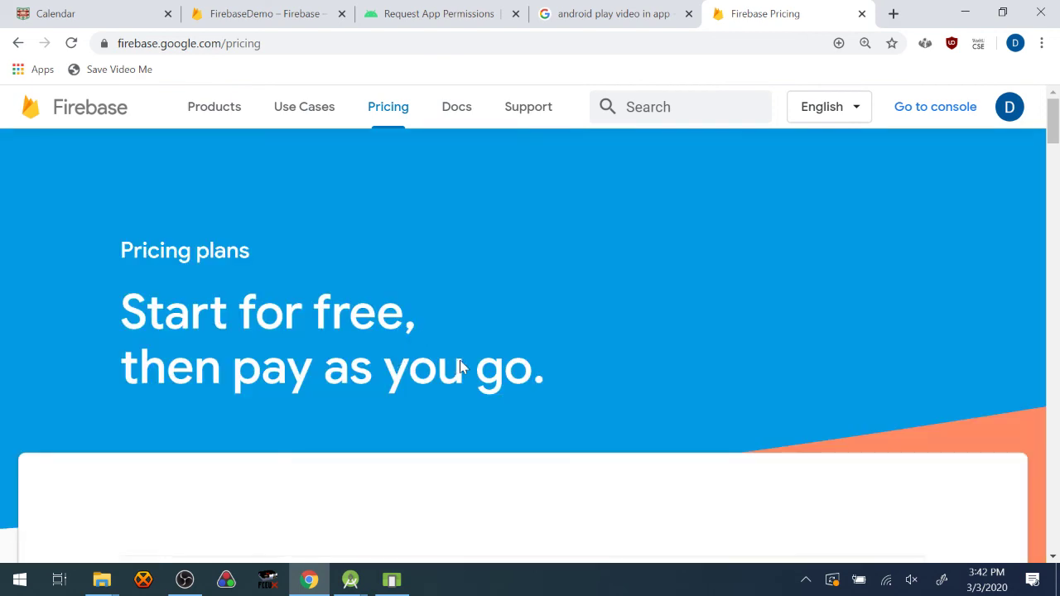
scroll(491, 303, down, 8)
scroll(489, 305, down, 3)
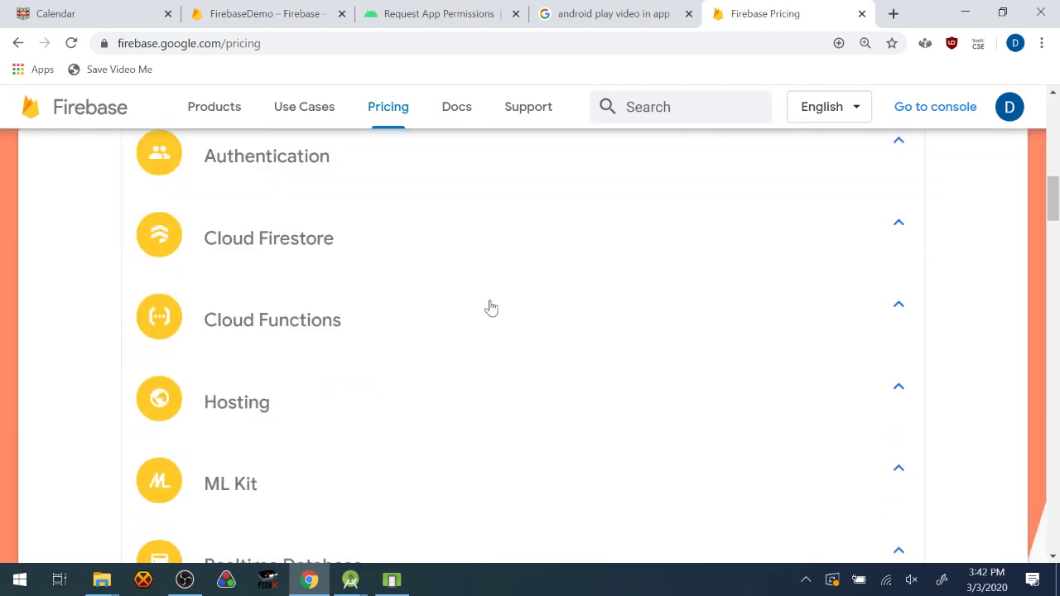
scroll(523, 307, up, 2)
scroll(518, 310, down, 4)
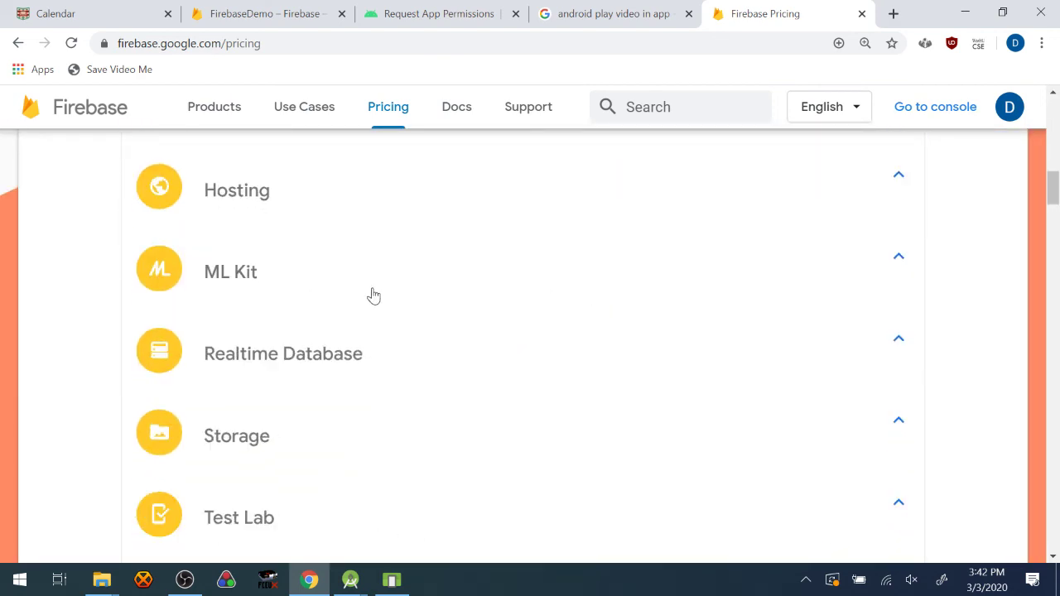
click(229, 276)
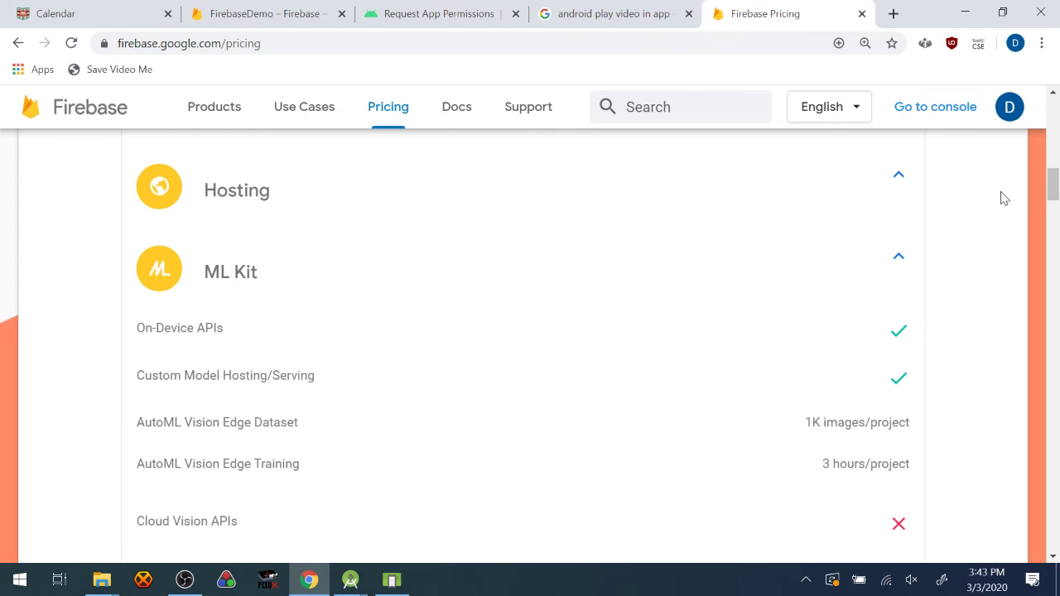
drag(1053, 188, 1054, 192)
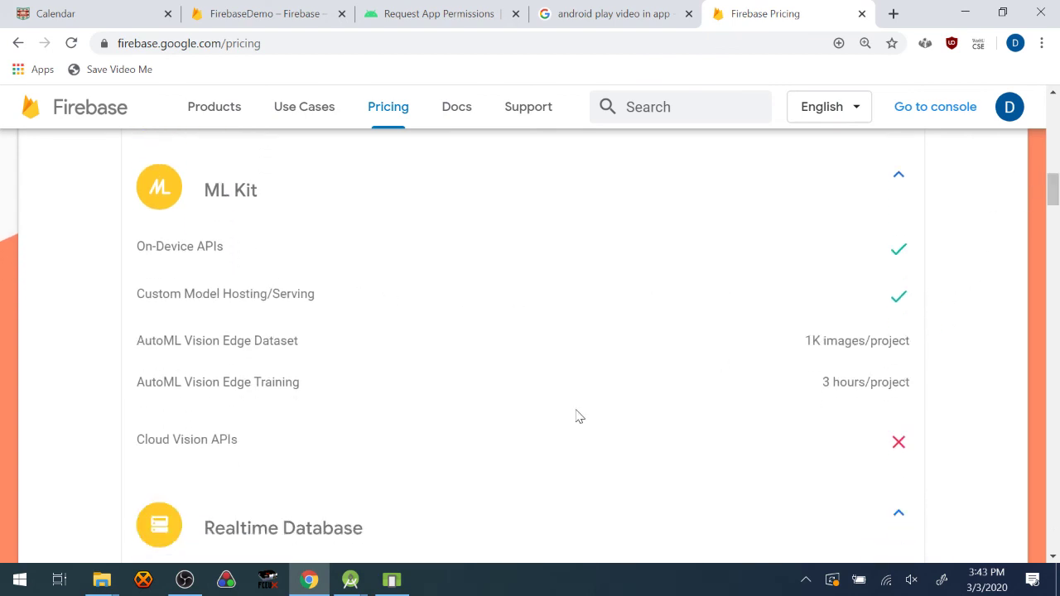
Highlight the Cloud Vision APIs and Custom Model Hosting/Serving entries in the free plan's ML Kit details.
drag(142, 440, 270, 447)
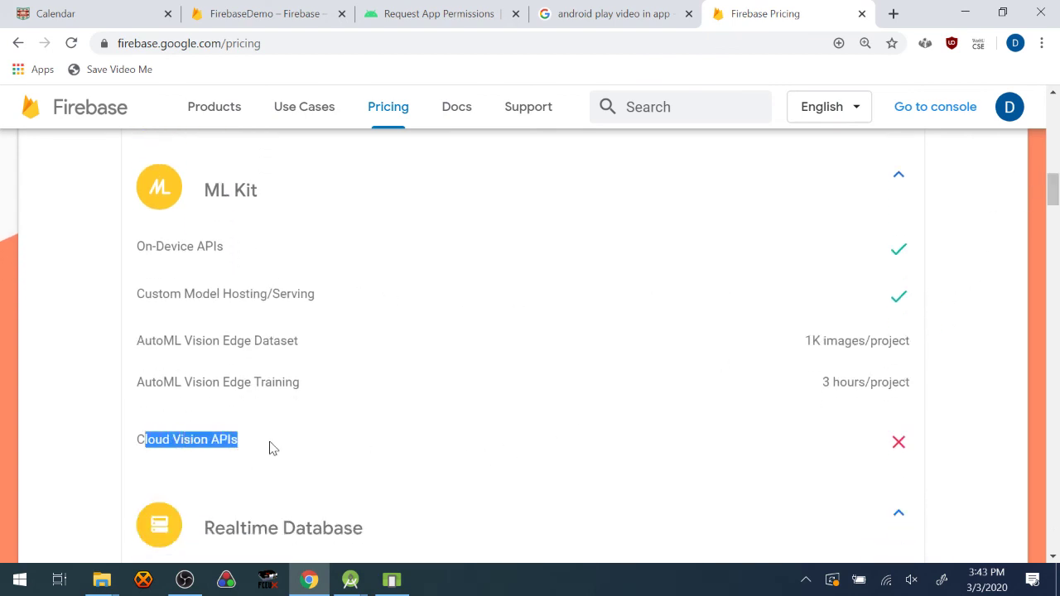
click(270, 447)
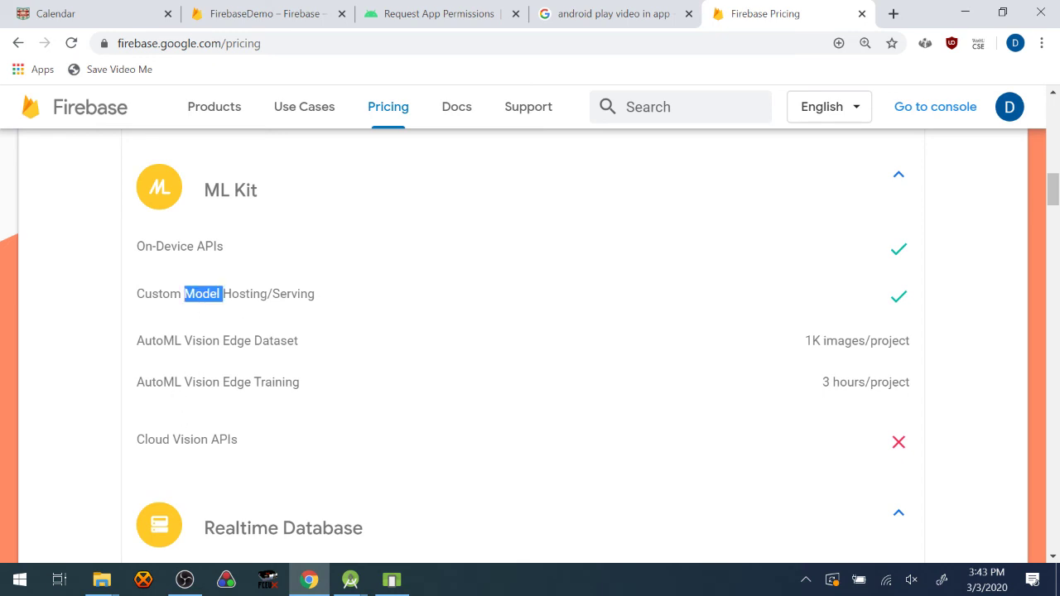
triple_click(202, 294)
click(245, 294)
double_click(245, 294)
triple_click(245, 294)
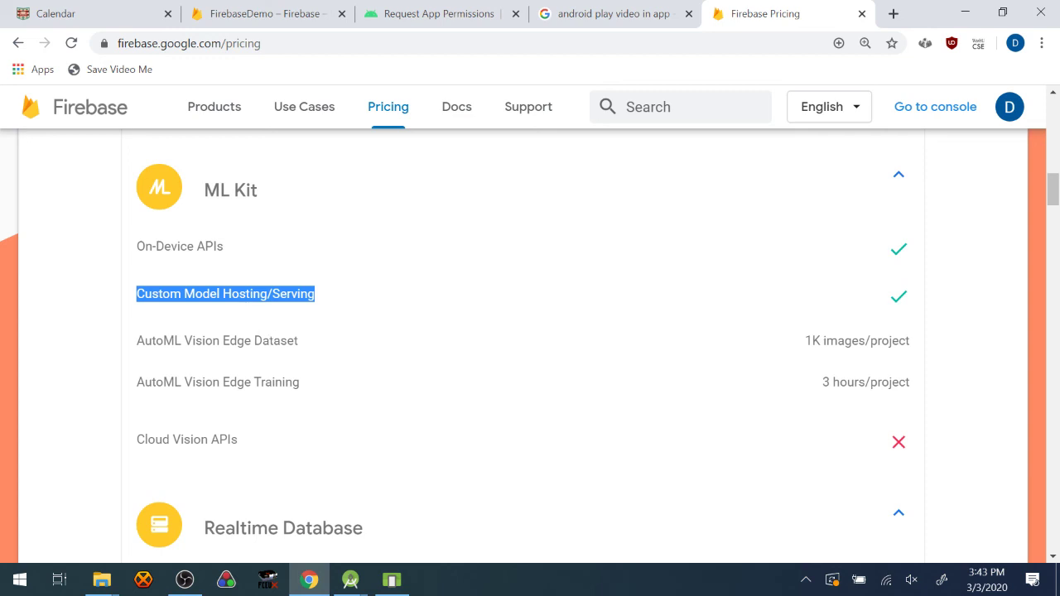
Expand the ML Kit details of the Pay as you go plan and examine the Cloud Vision APIs price.
scroll(272, 339, down, 6)
scroll(274, 344, down, 8)
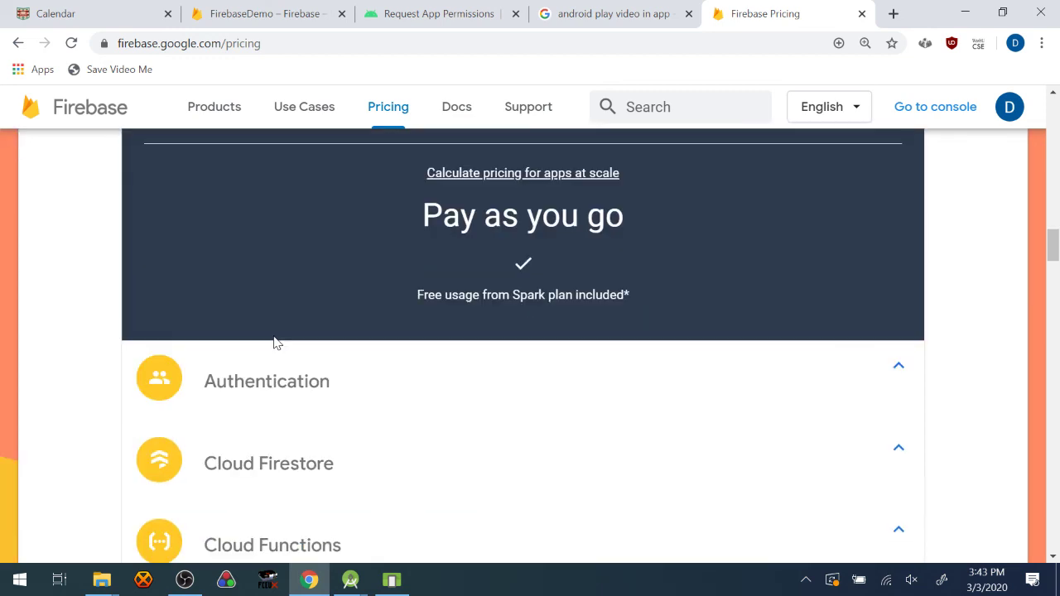
scroll(276, 345, up, 2)
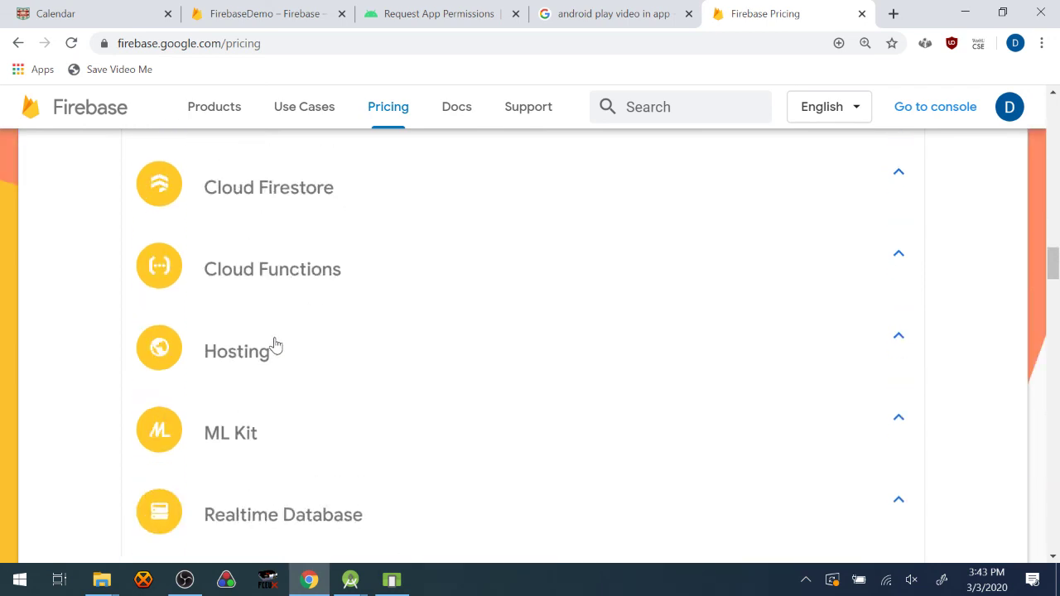
click(237, 431)
scroll(238, 428, down, 3)
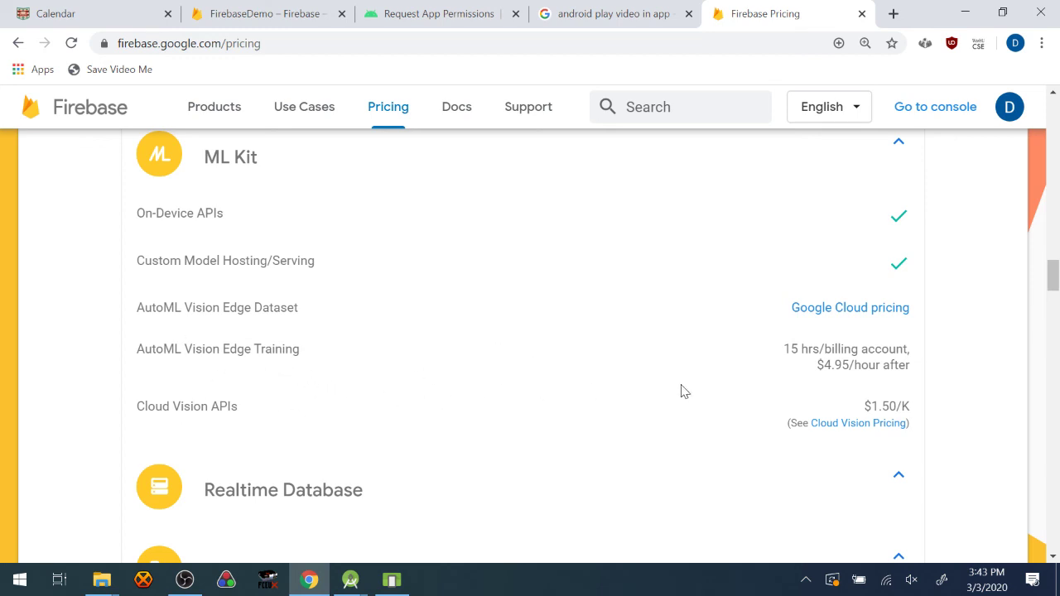
drag(879, 406, 896, 406)
click(886, 407)
Open the Cloud Vision Pricing link, go back to the Firebase pricing page, and skim its plans.
click(881, 429)
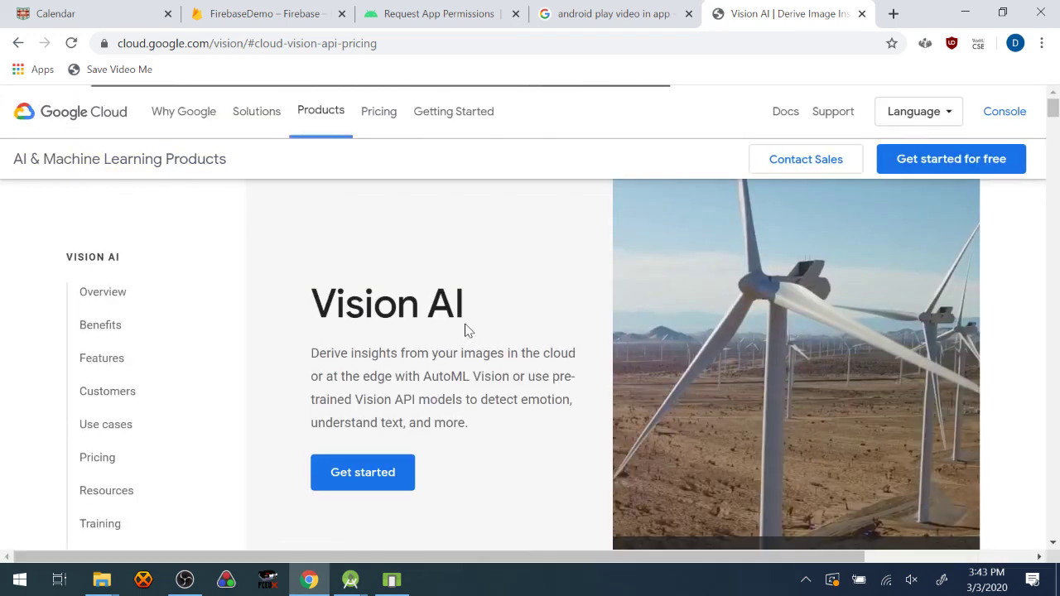
click(15, 43)
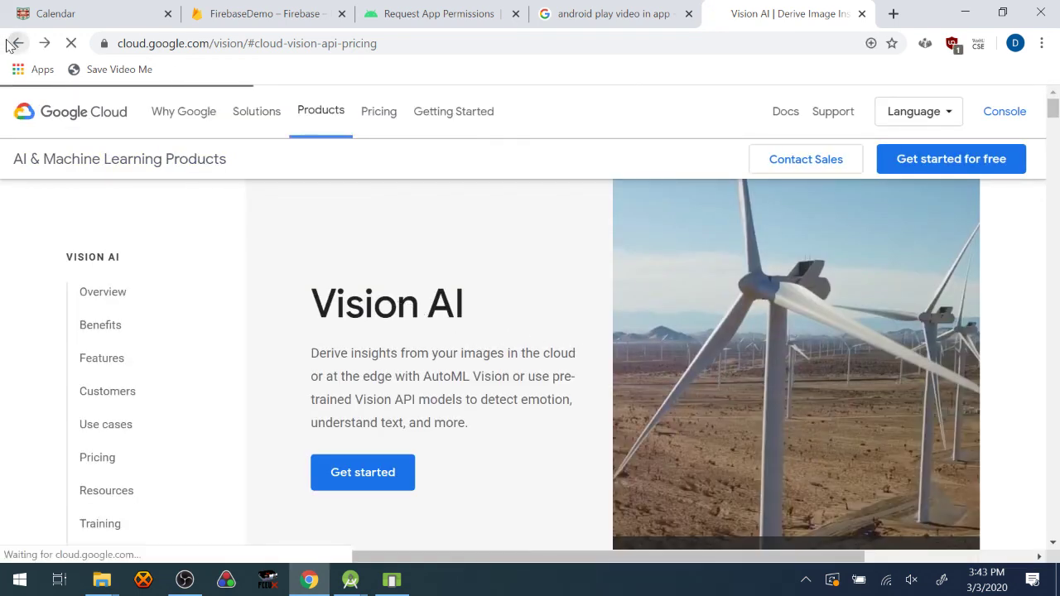
click(12, 44)
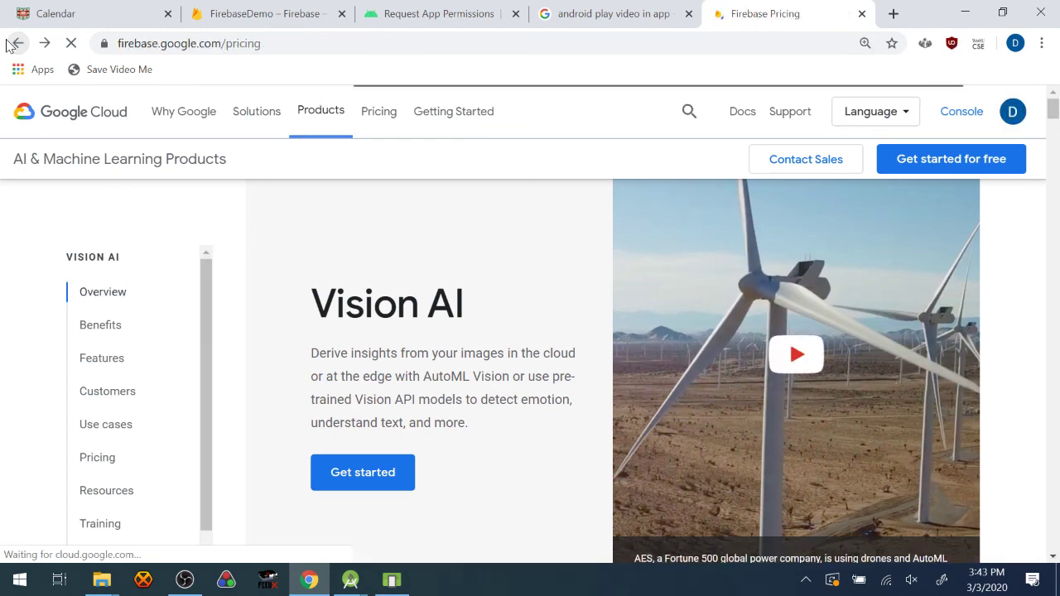
scroll(422, 327, down, 20)
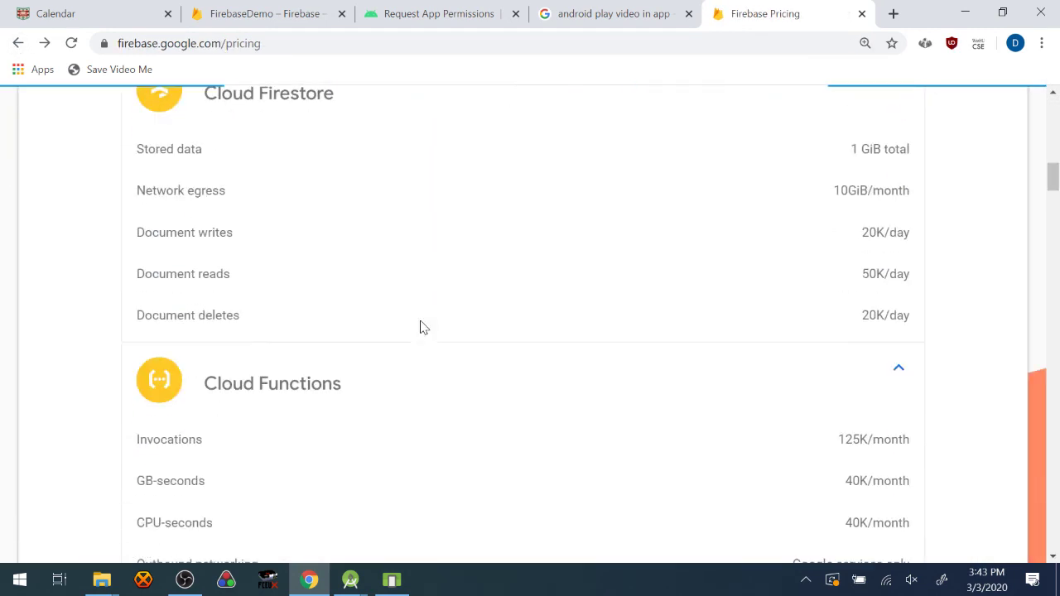
scroll(421, 327, up, 20)
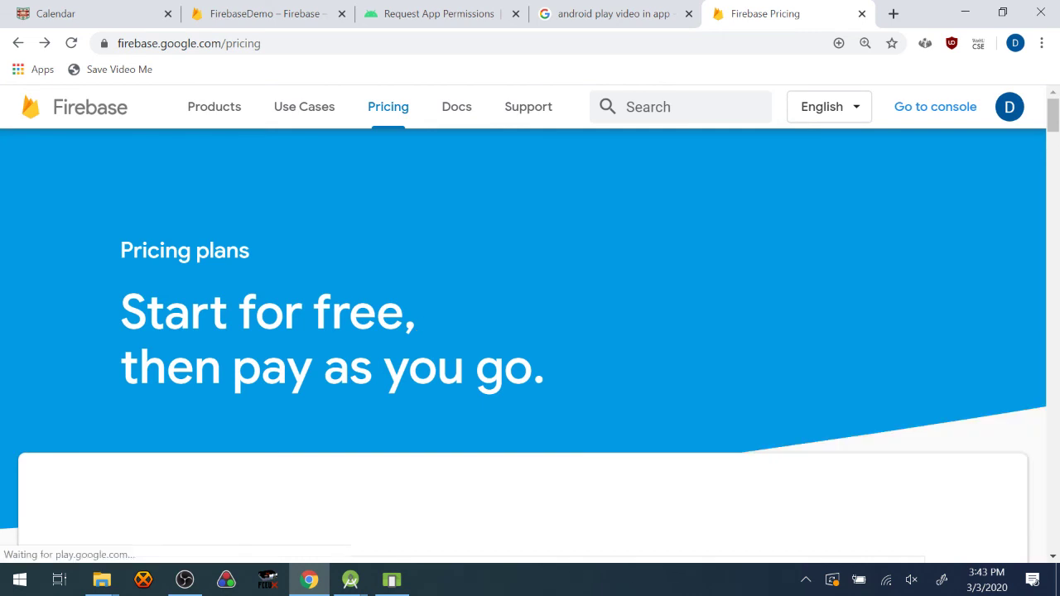
Search for "firebase ml kit" and open the ML Kit for Firebase documentation page.
click(480, 43)
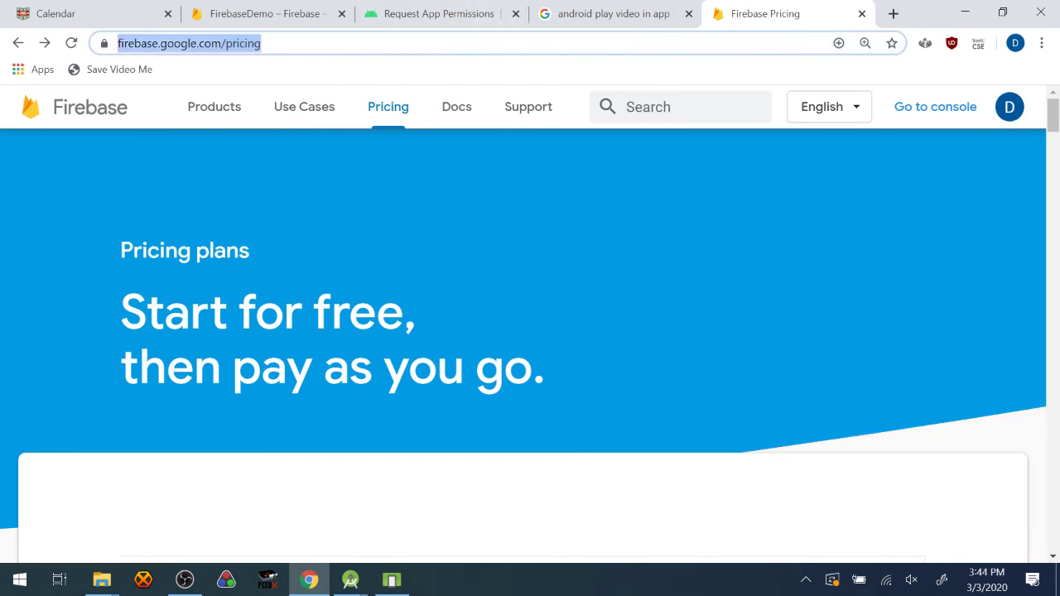
text(firebase )
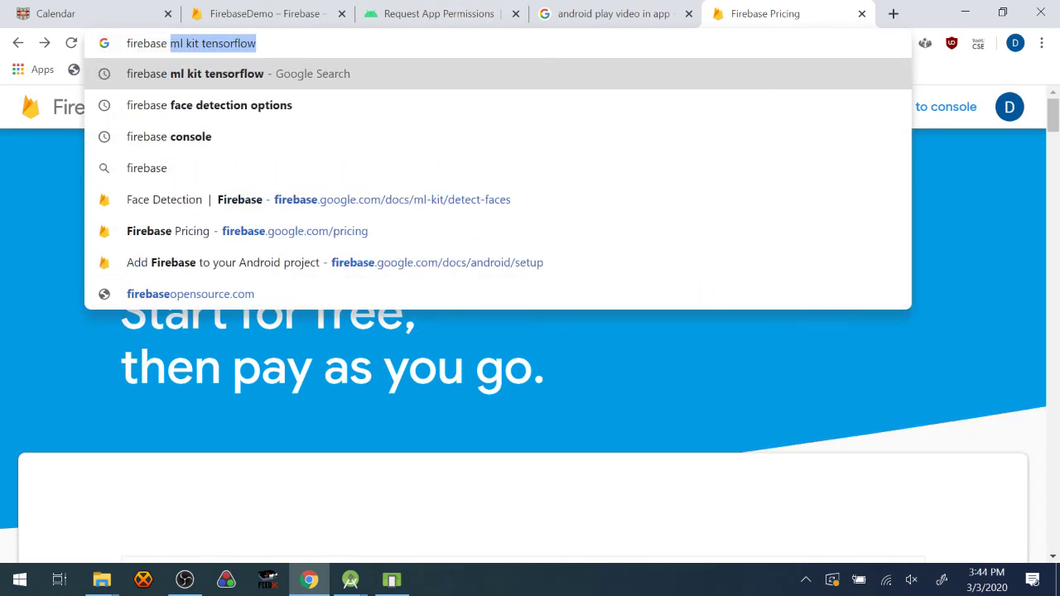
text(ml kit)
key(BackSpace)
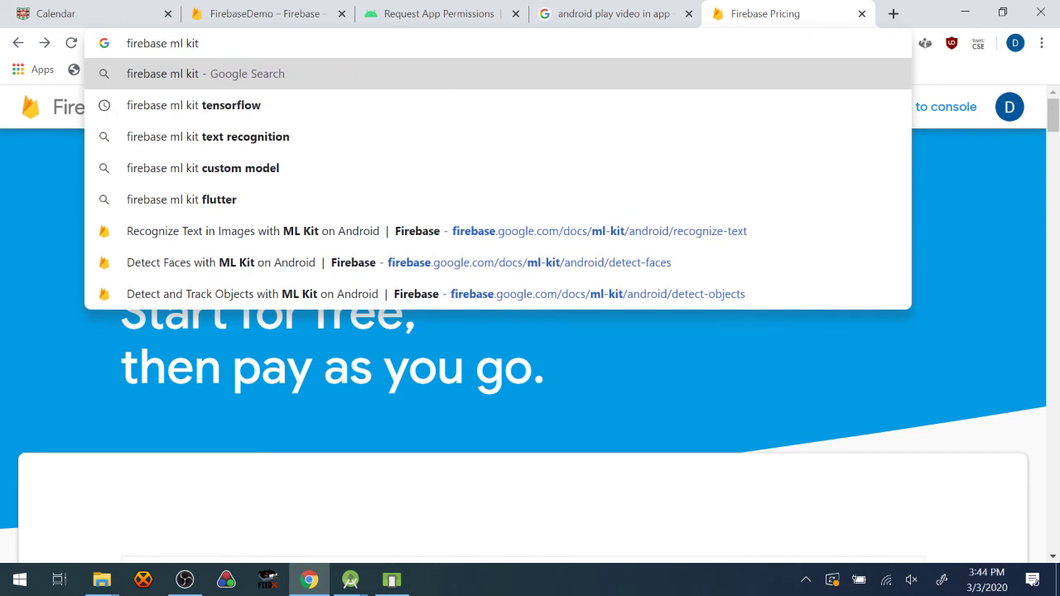
key(Return)
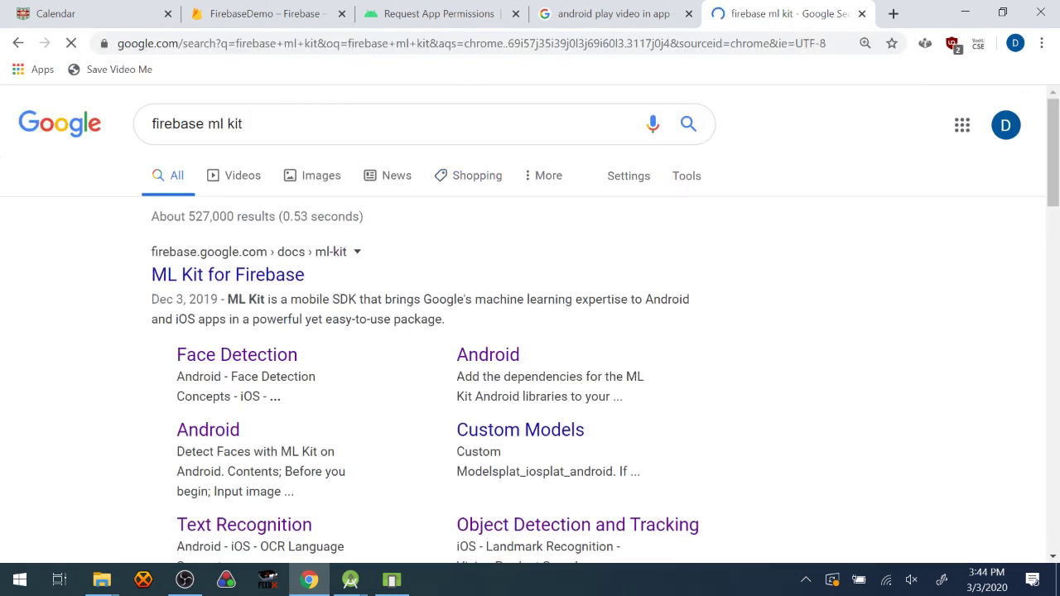
click(266, 290)
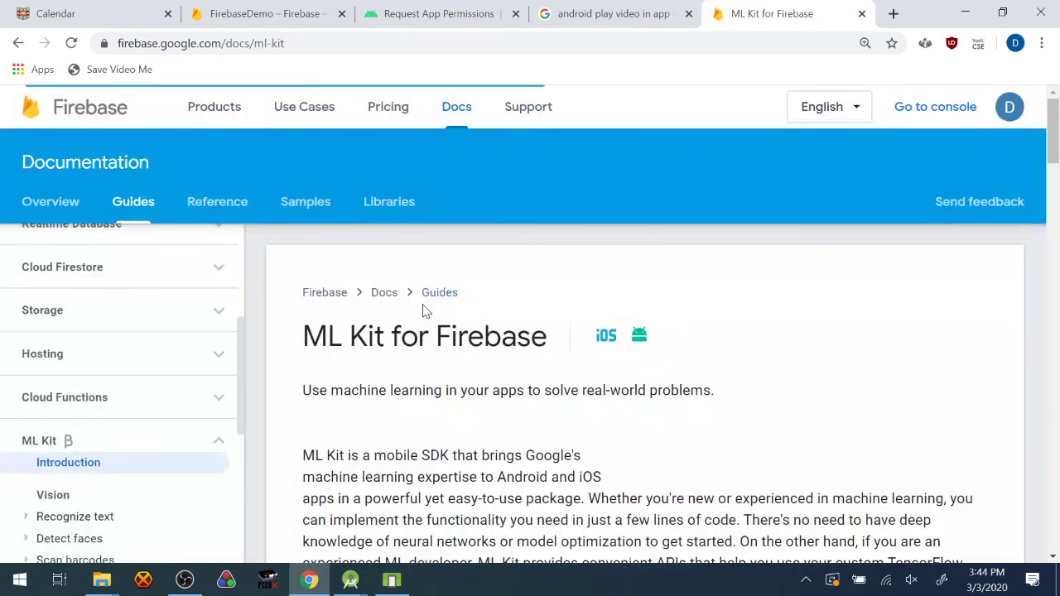
Review the ML Kit introduction, including the table of on-device and cloud features.
scroll(473, 345, down, 2)
scroll(473, 345, down, 15)
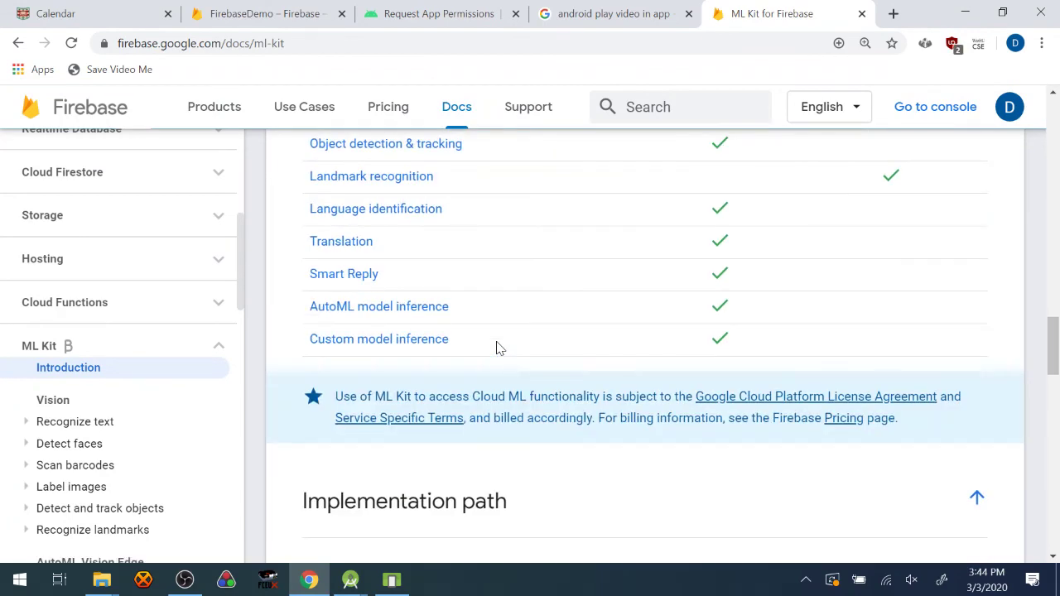
scroll(497, 347, up, 15)
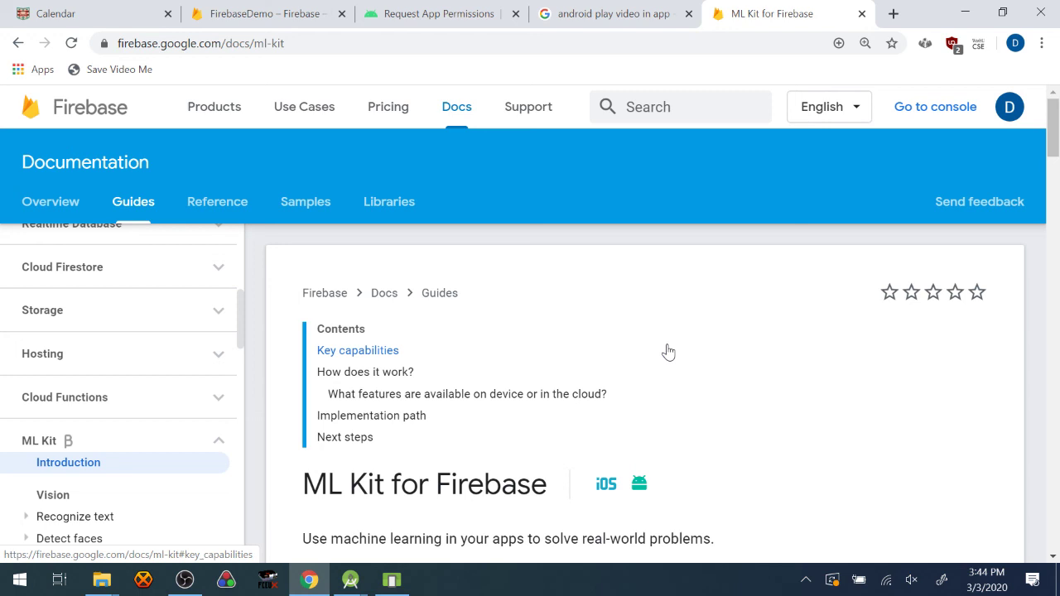
Switch to the emulator and try to take a photo from CameraStudio.
click(402, 581)
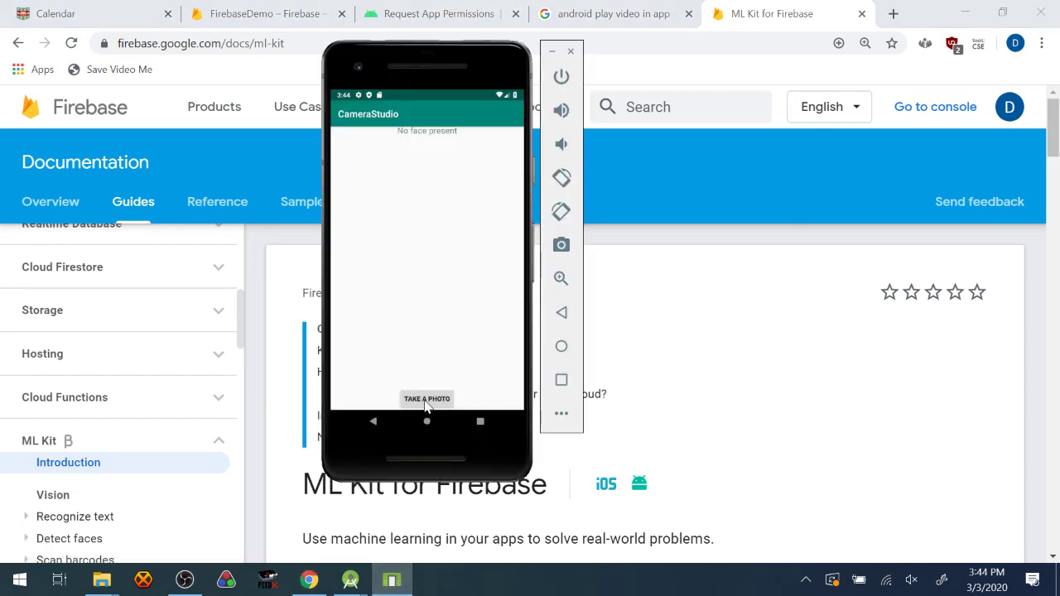
click(425, 400)
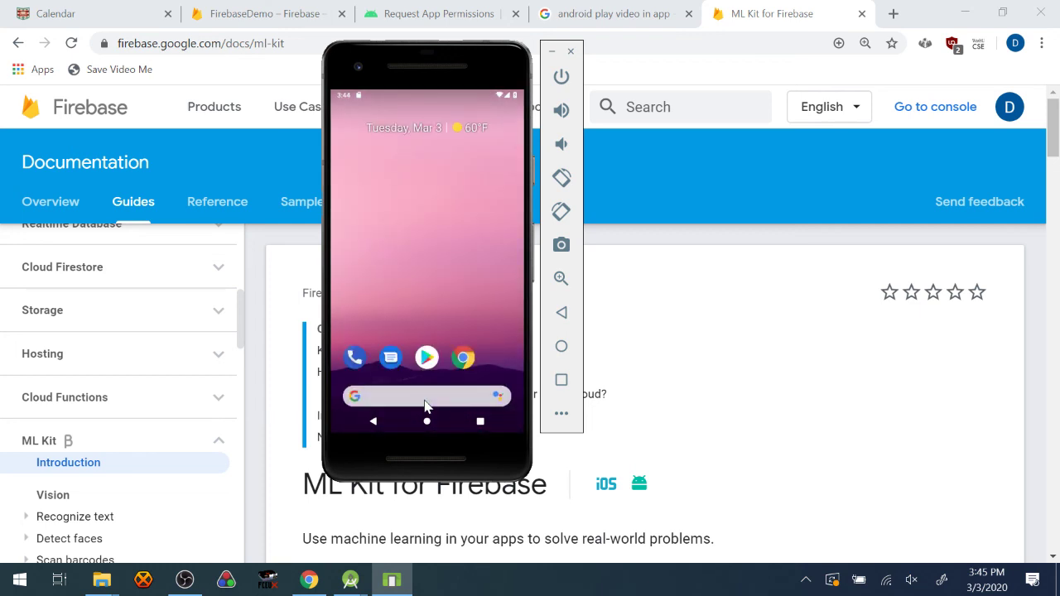
Open the phone's app drawer, return to the home screen, and open the drawer again.
drag(423, 422, 434, 213)
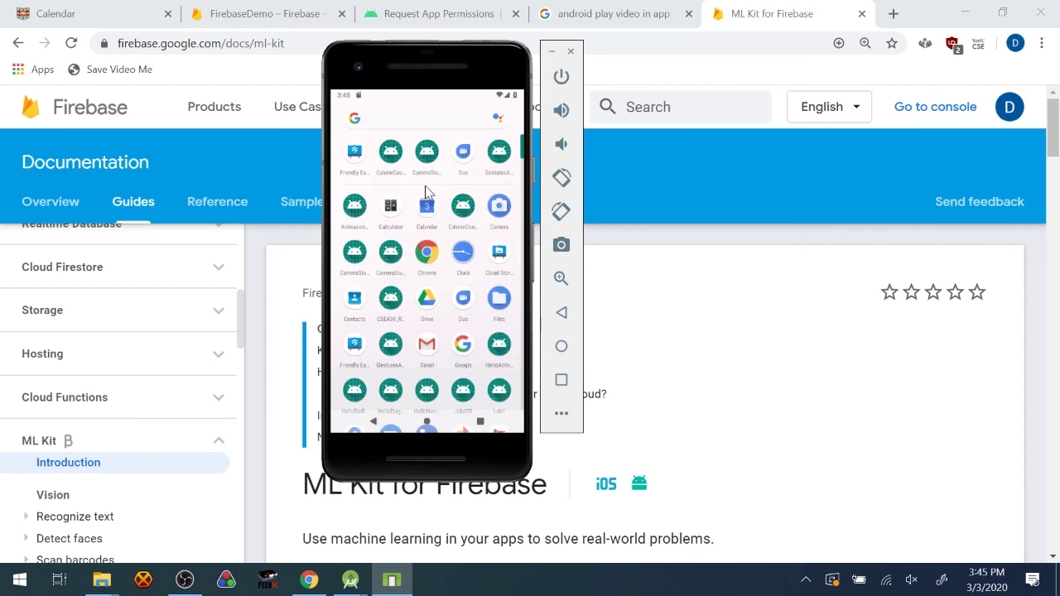
click(426, 419)
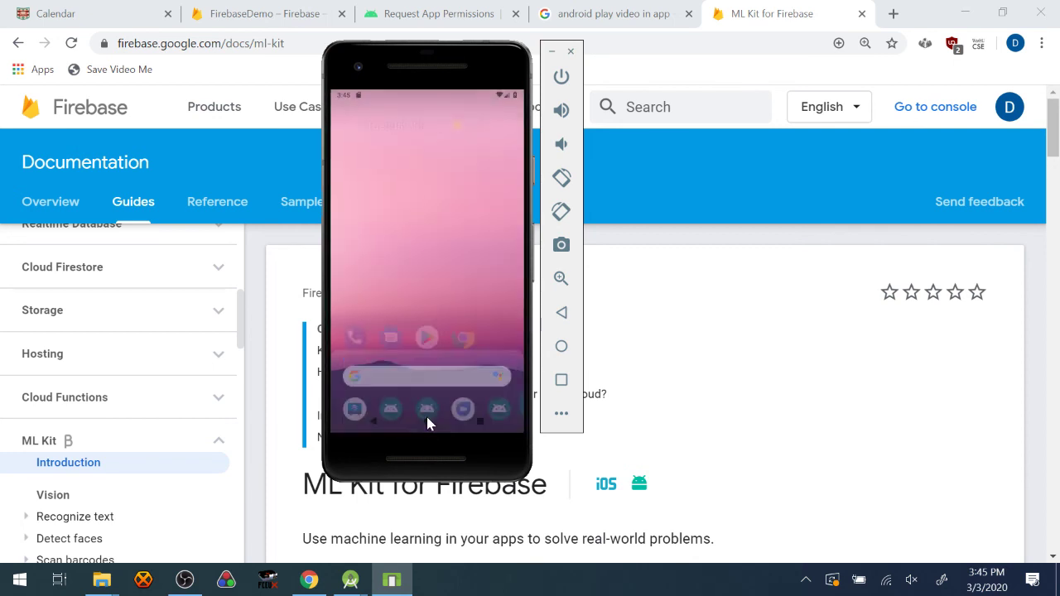
drag(429, 426, 426, 219)
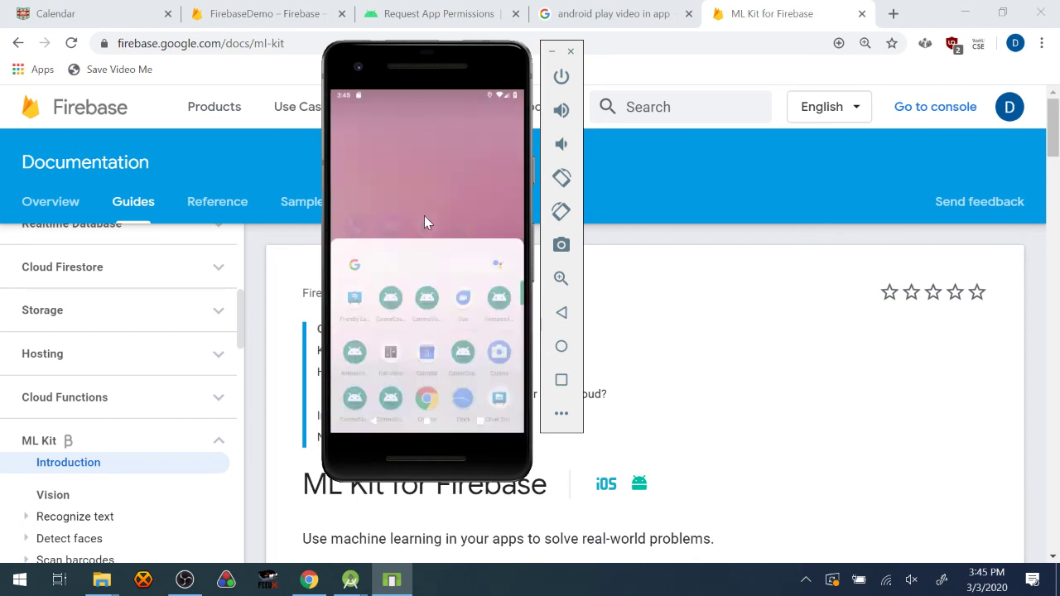